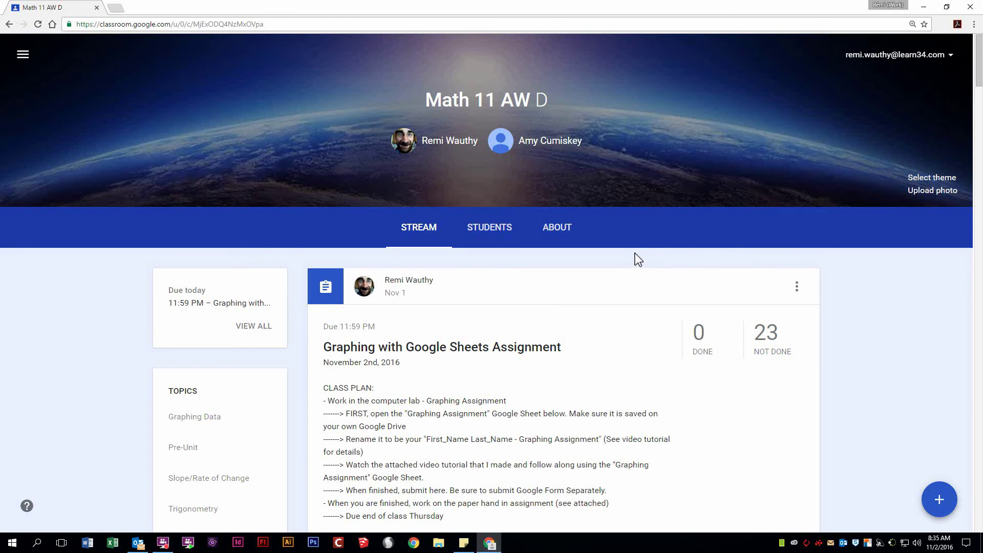
Step: Read the class post, highlighting the hand-in note and the Graphing Assignment instruction
scroll(635, 331, down, 2)
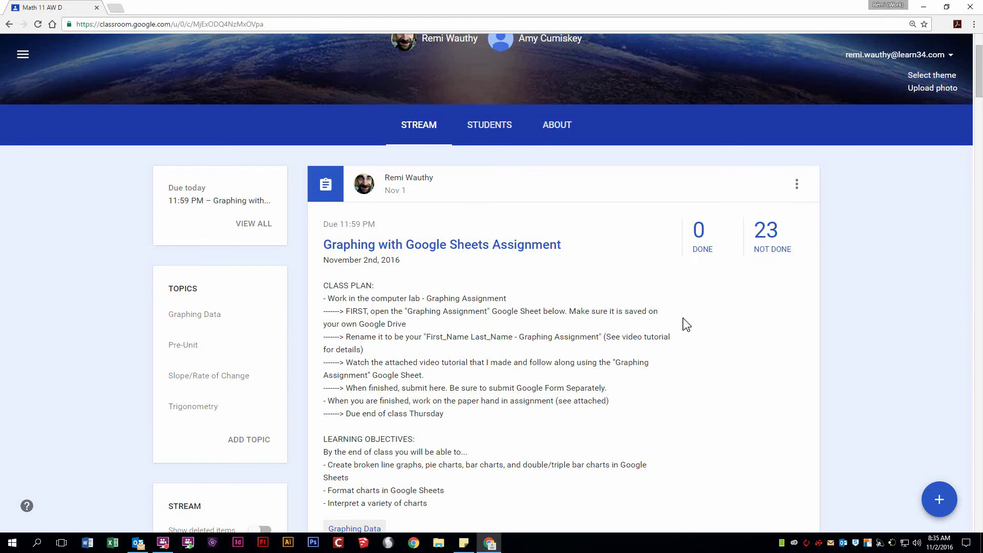
scroll(683, 323, down, 2)
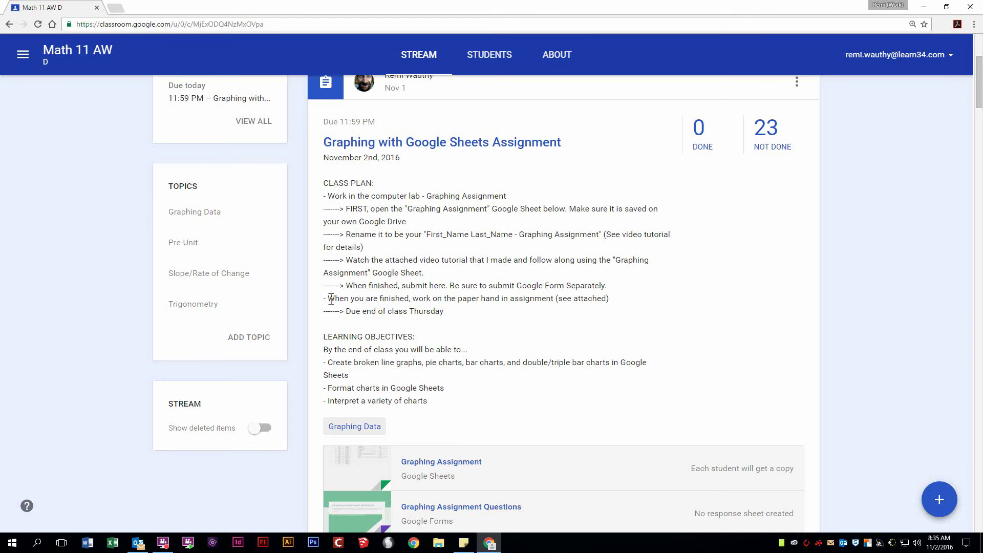
drag(330, 300, 612, 301)
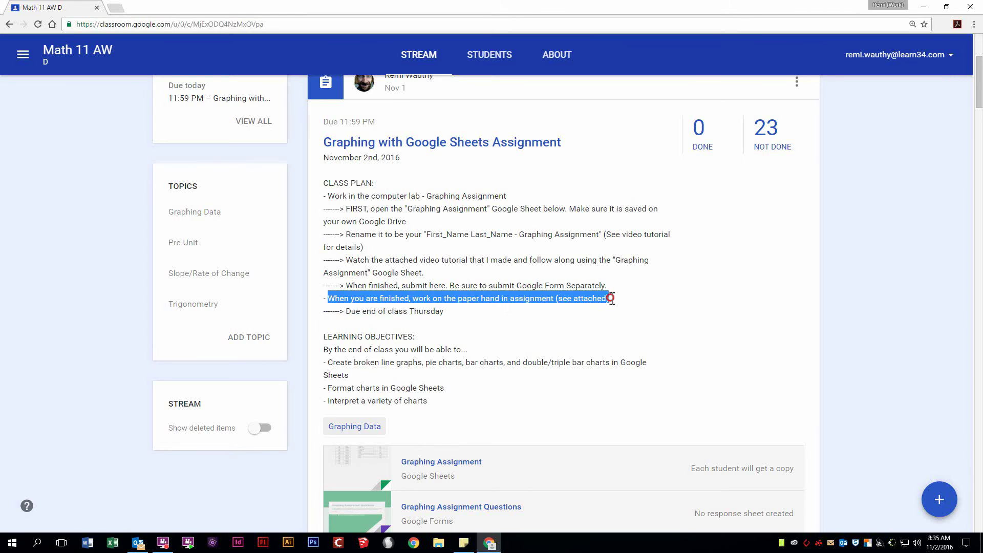
click(617, 306)
scroll(478, 391, down, 4)
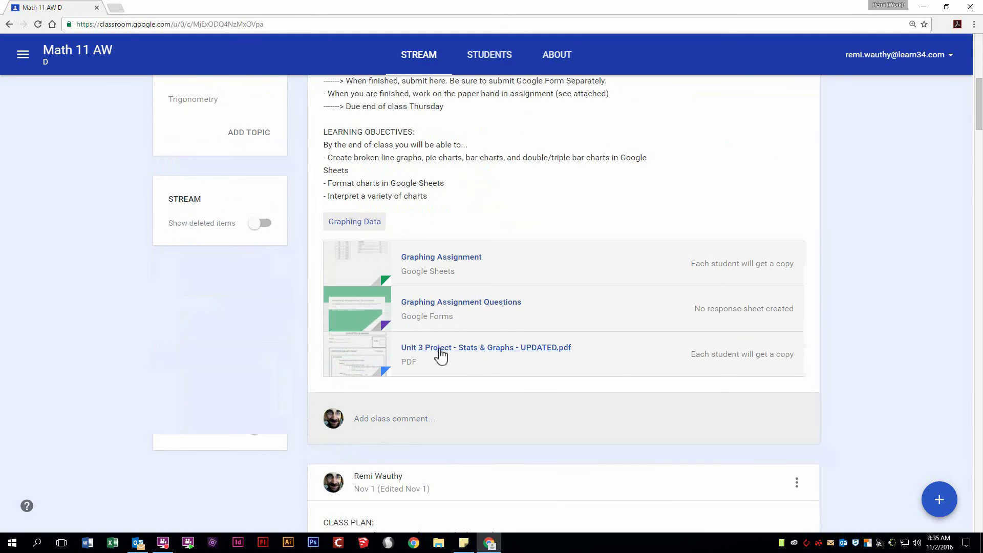
scroll(511, 358, up, 4)
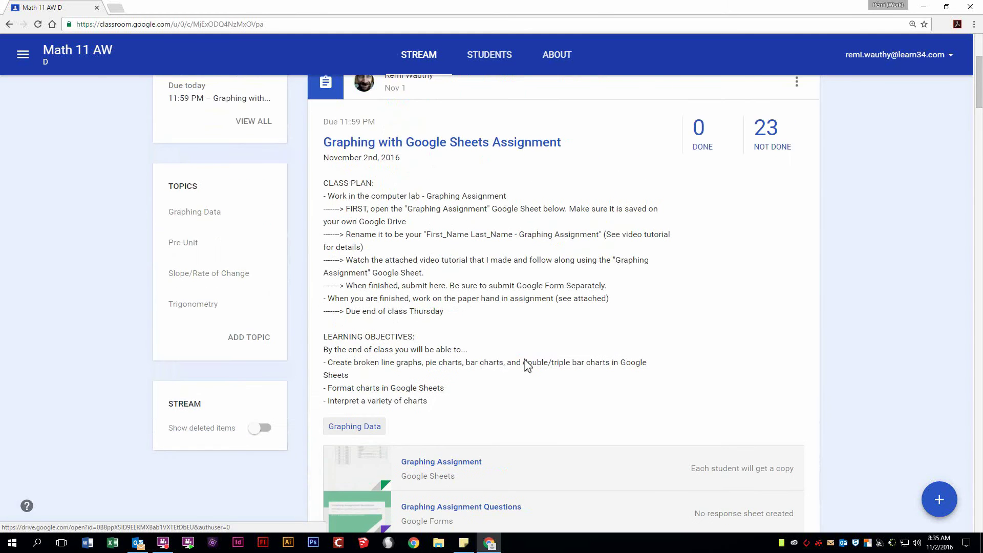
scroll(524, 373, down, 1)
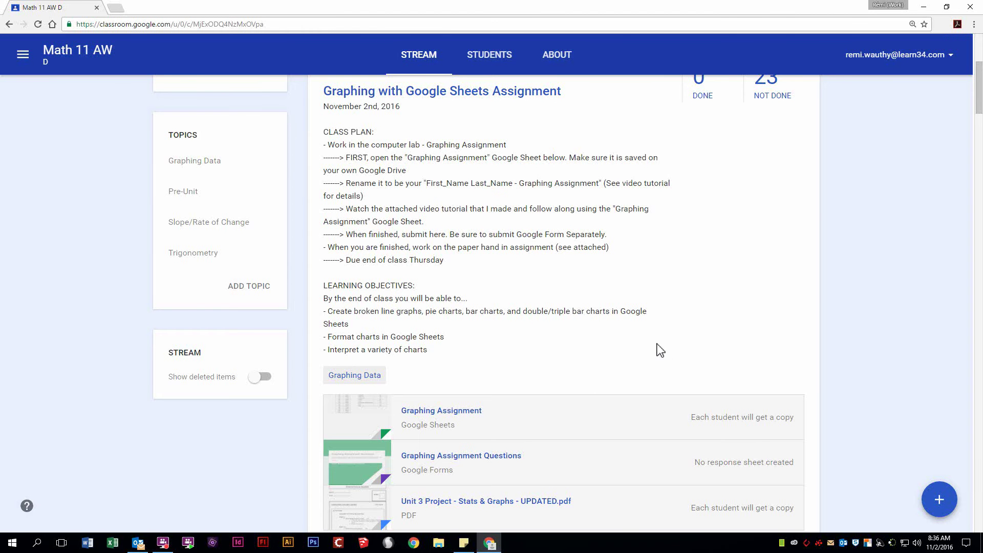
scroll(656, 346, up, 4)
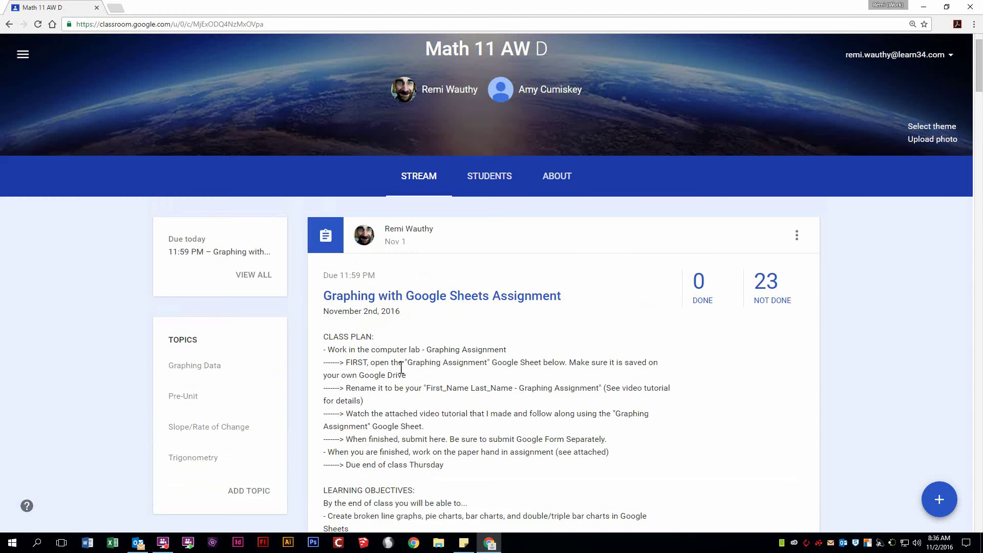
drag(412, 362, 567, 362)
scroll(559, 367, down, 5)
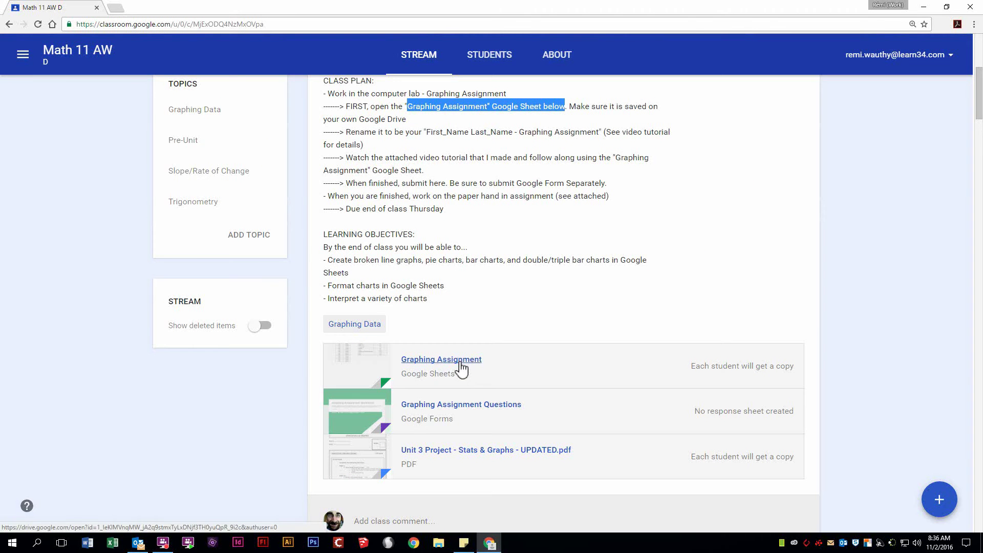
Step: Open the Graphing Assignment spreadsheet attachment, then Google Drive in a new tab
click(456, 361)
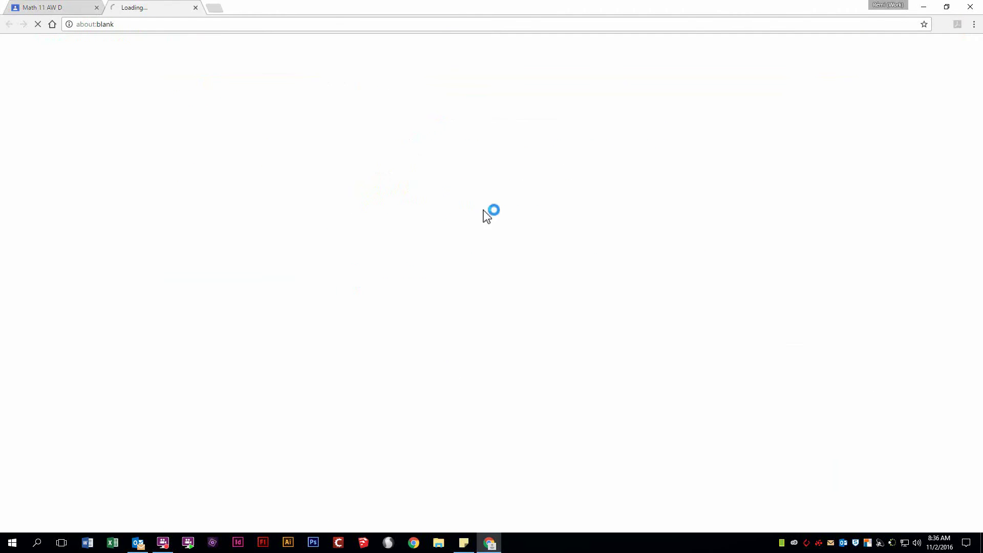
click(215, 8)
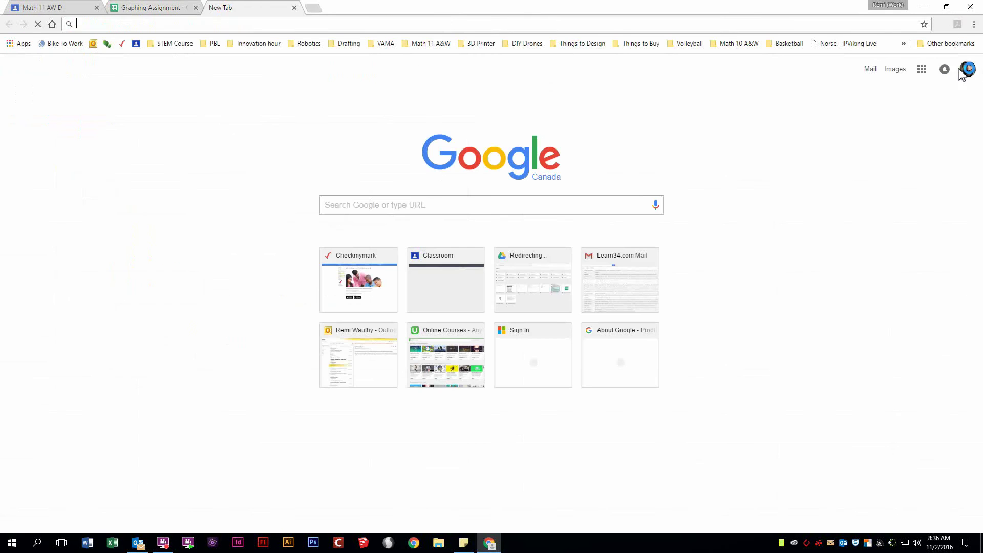
click(922, 71)
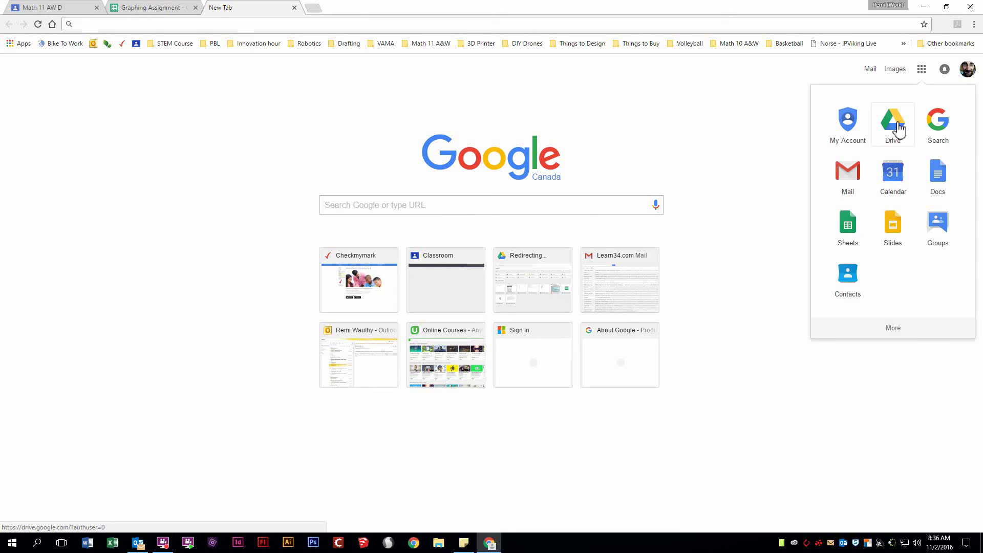
click(896, 125)
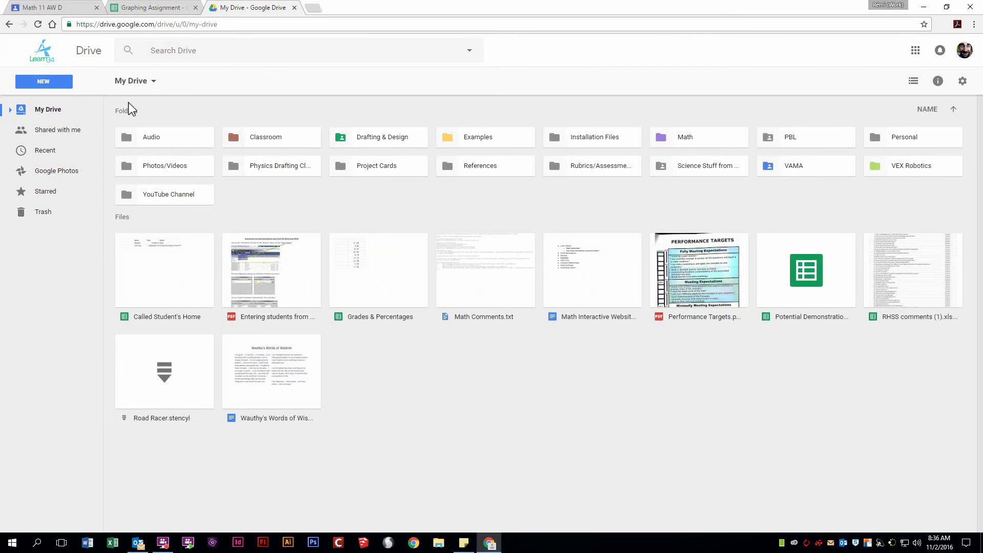
Step: Go from My Drive into Classroom, then into the D - Math 11 AW folder
click(50, 109)
double_click(264, 139)
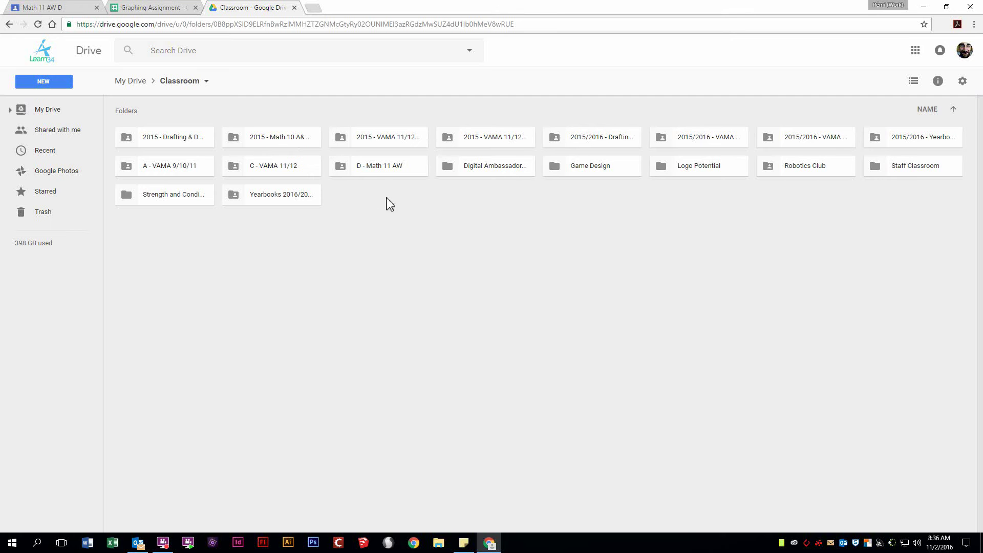
click(371, 175)
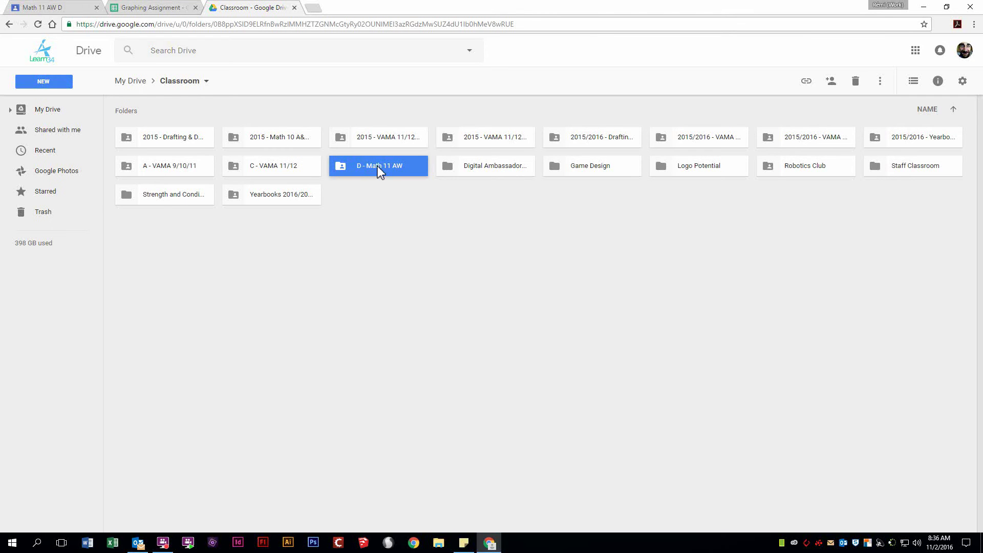
double_click(378, 167)
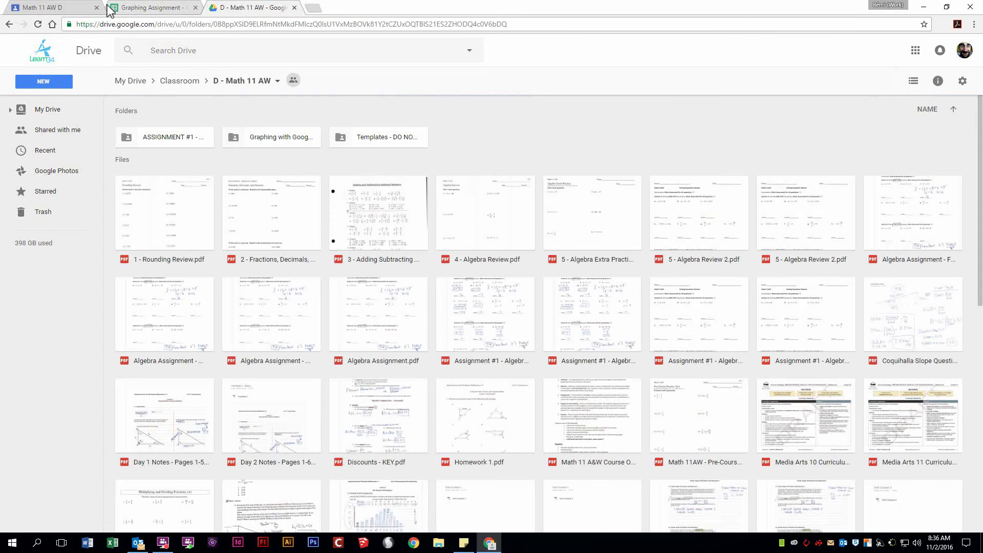
Step: Back in the Graphing Assignment, select Table 1's Year and Population range B5:C17 for charting
click(156, 7)
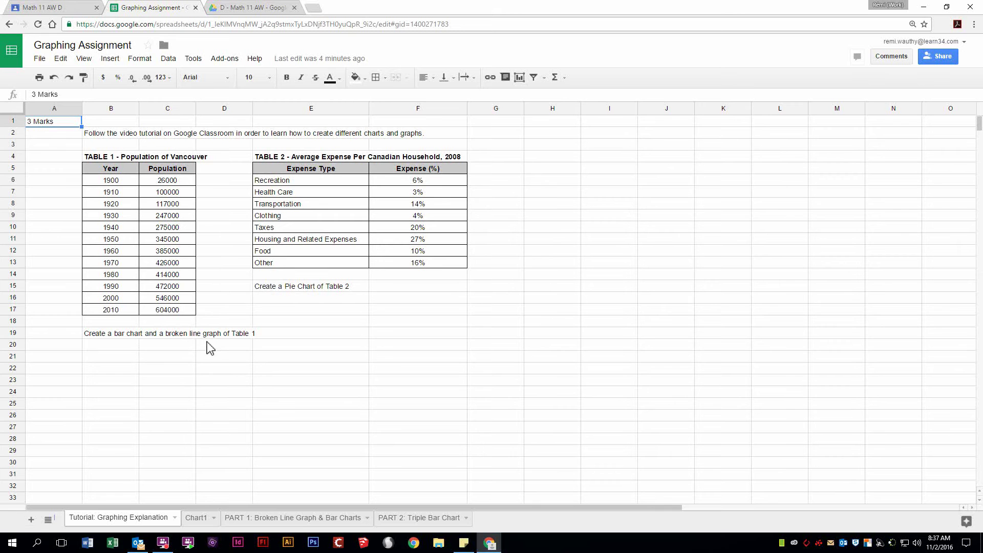
drag(112, 169, 164, 310)
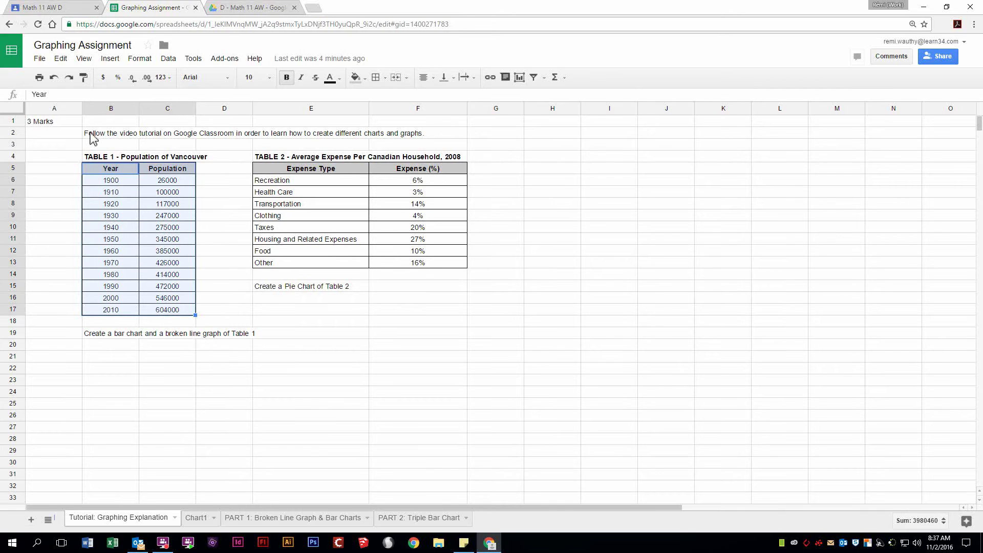
click(115, 59)
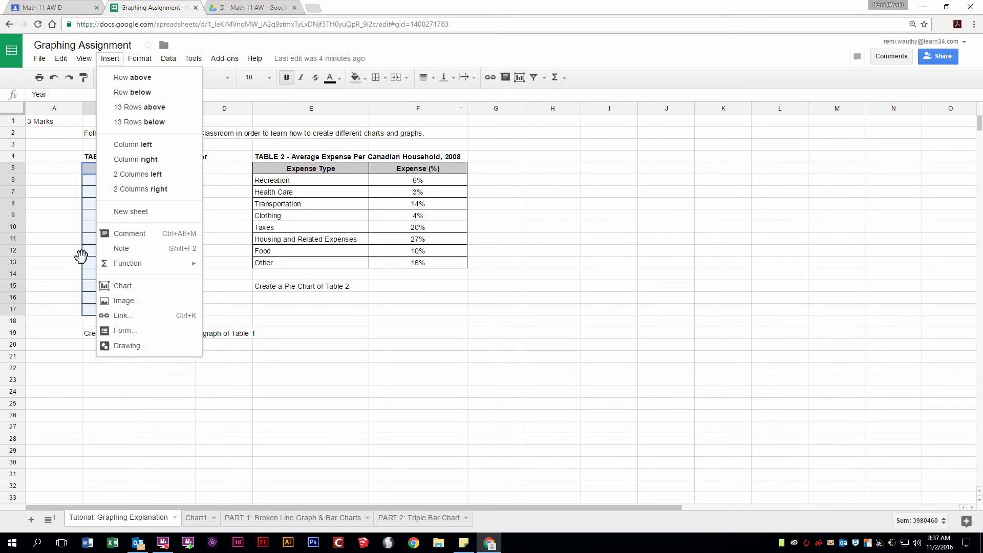
Step: Insert the recommended Population vs. Year line chart from the selected Table 1 data
click(122, 287)
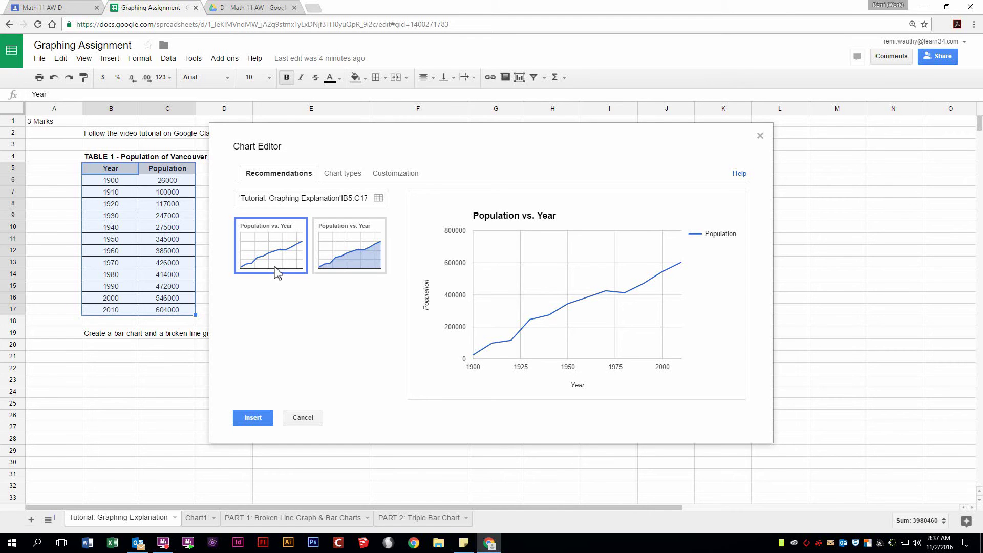
click(254, 421)
scroll(379, 328, down, 2)
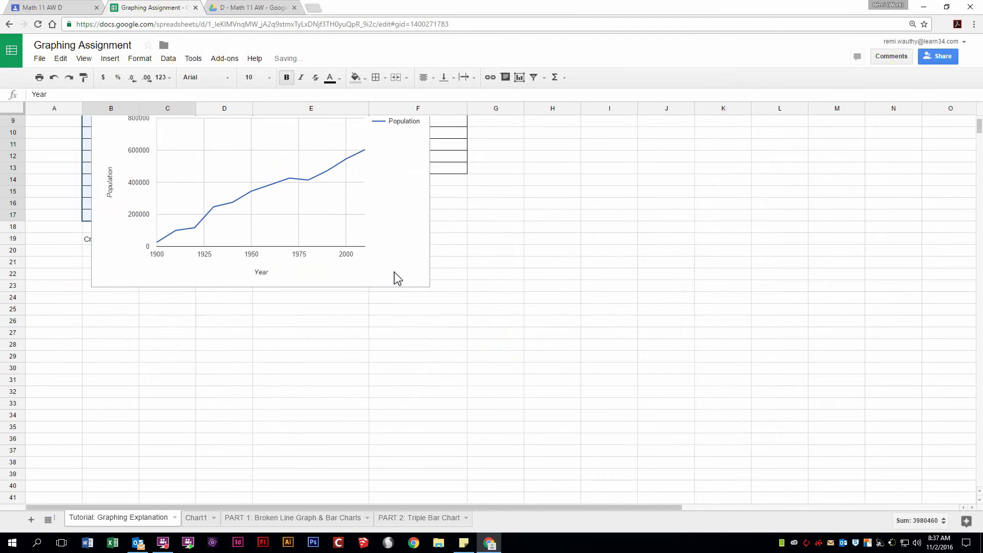
Step: Drag the line chart down to about row 20, clear of both tables
click(406, 274)
scroll(417, 281, up, 3)
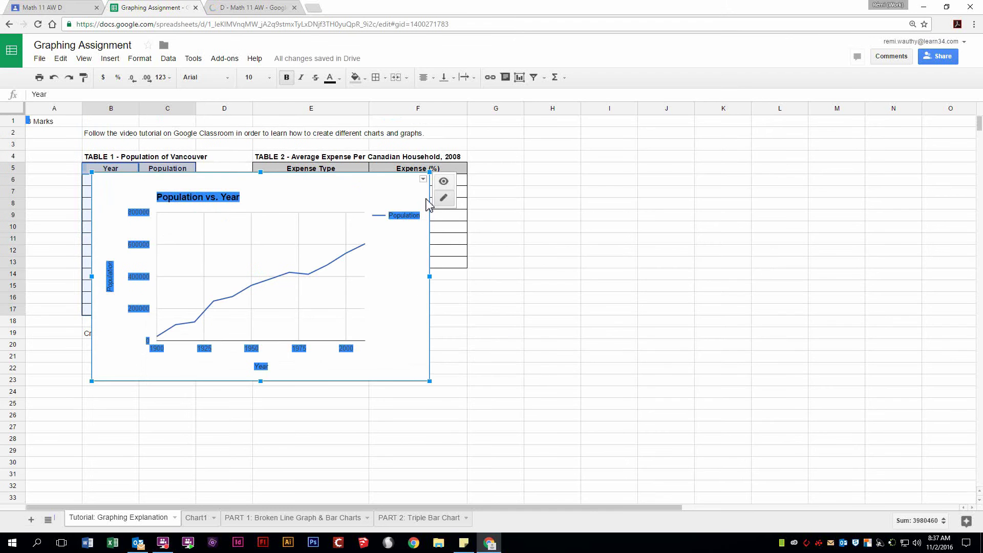
drag(432, 204, 417, 365)
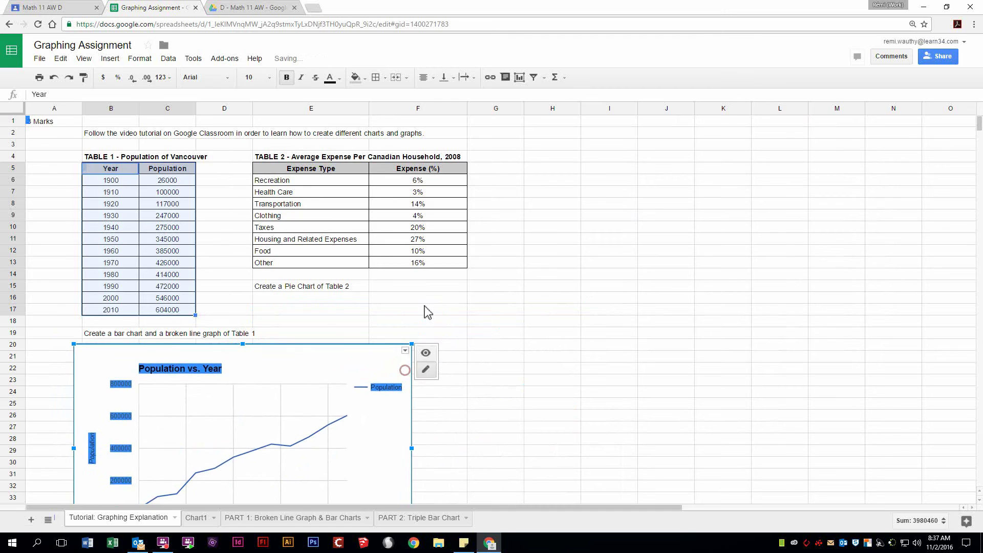
scroll(428, 307, down, 5)
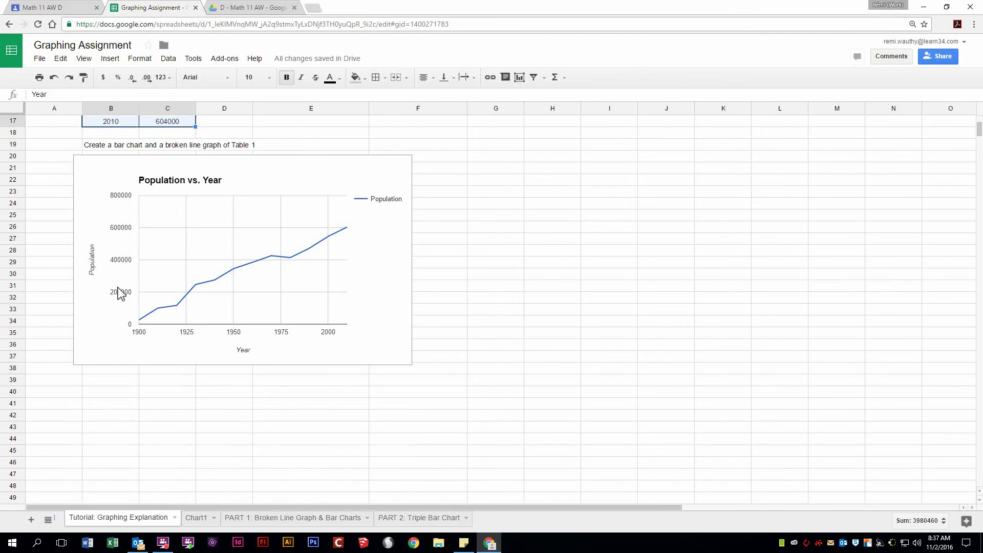
scroll(130, 197, up, 5)
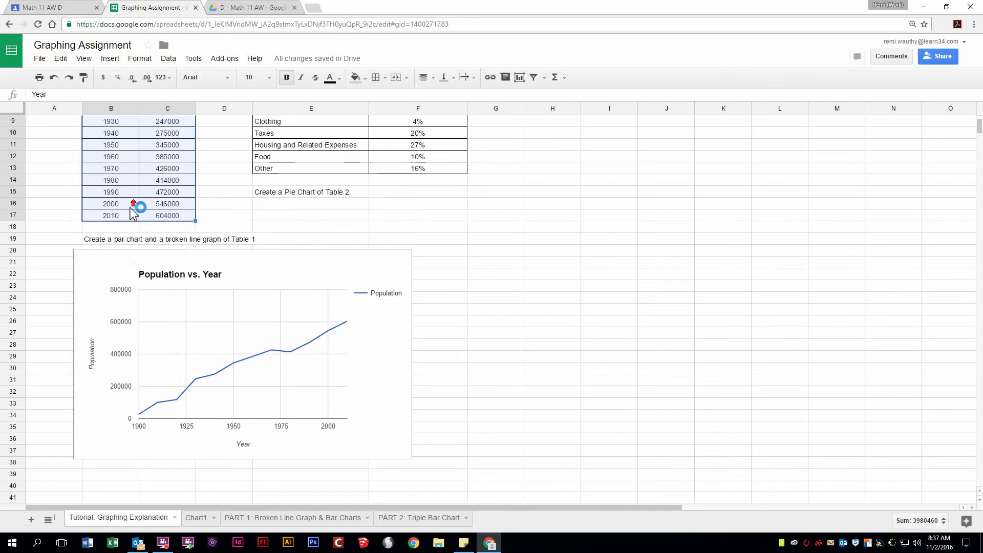
click(183, 307)
scroll(248, 315, down, 1)
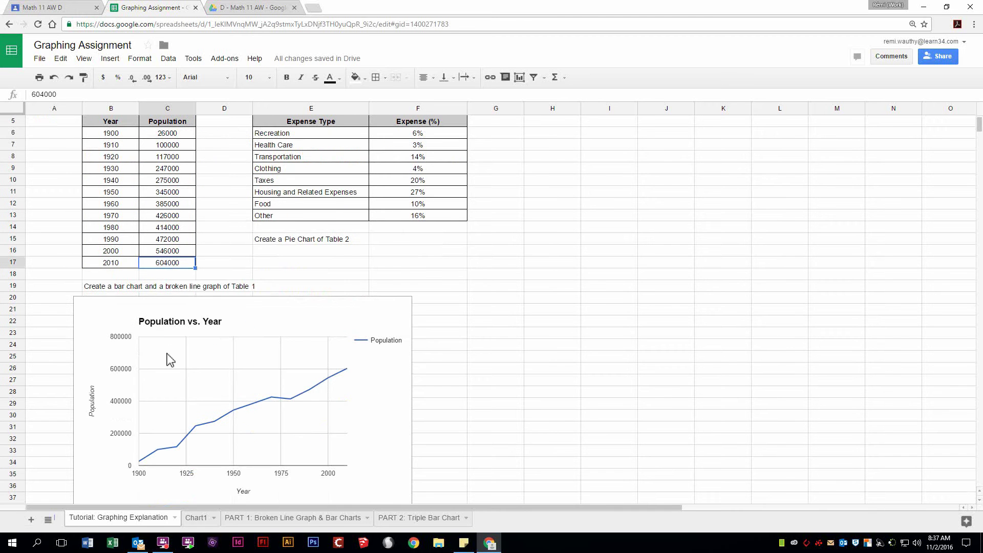
Step: Set the chart's vertical Population axis to run from 0 to 650000
click(117, 338)
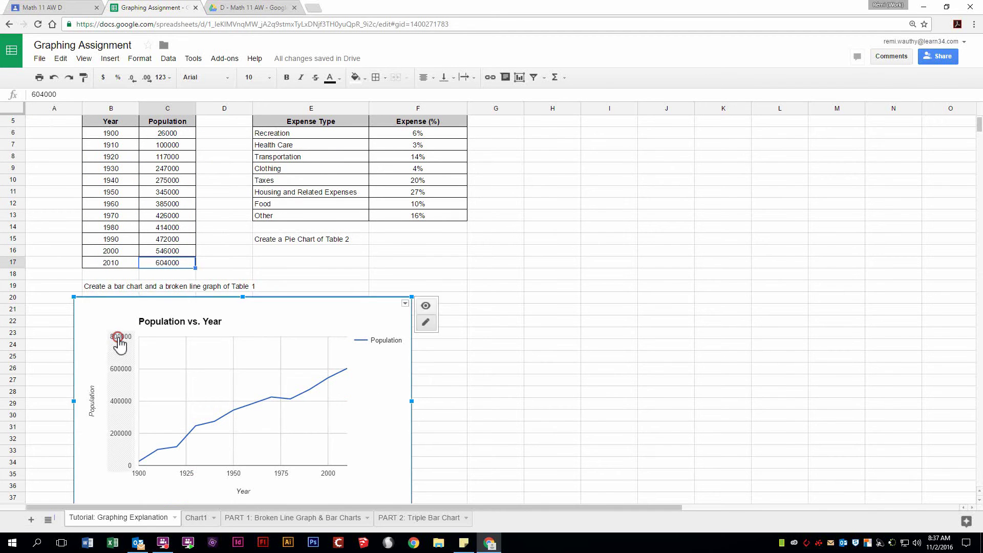
click(117, 338)
click(100, 318)
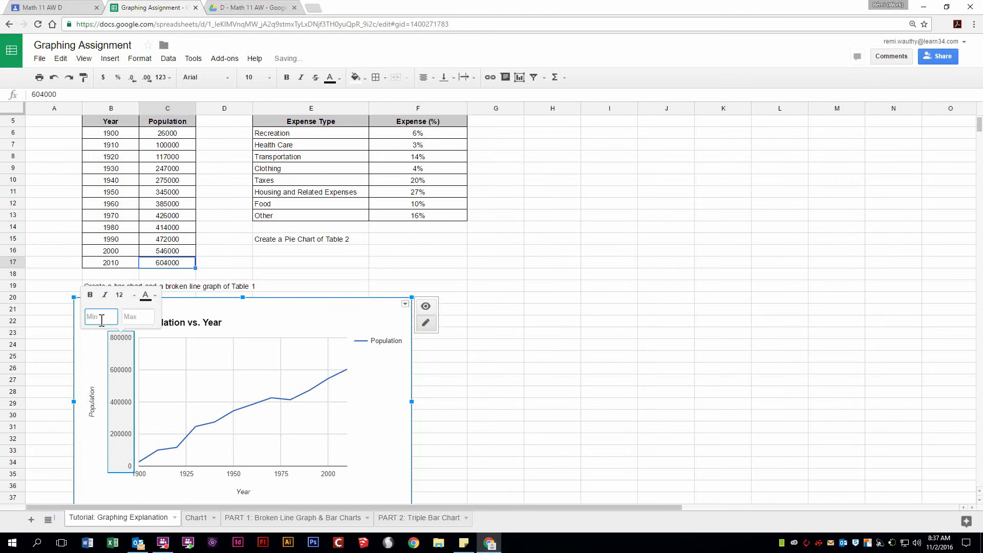
text(0)
key(Tab)
text(65)
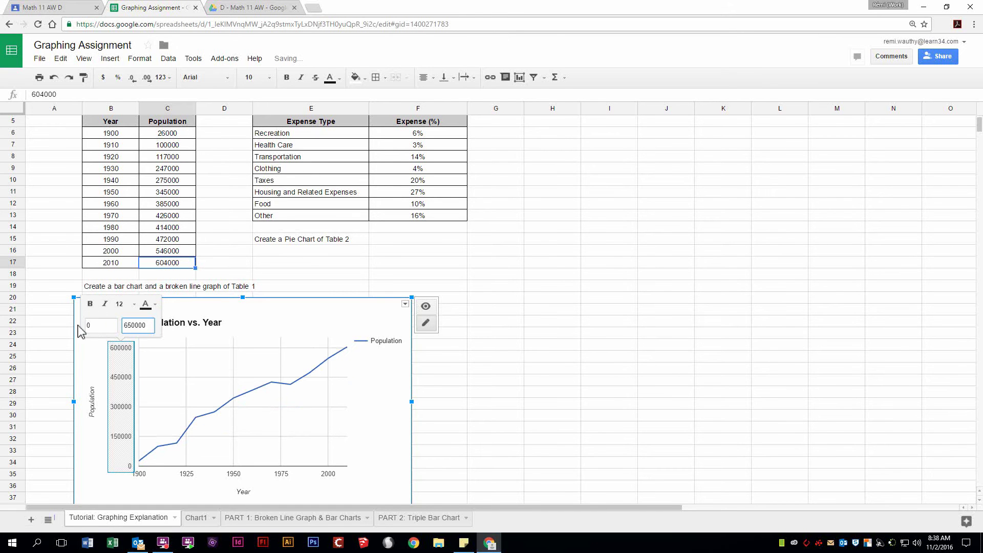
click(281, 331)
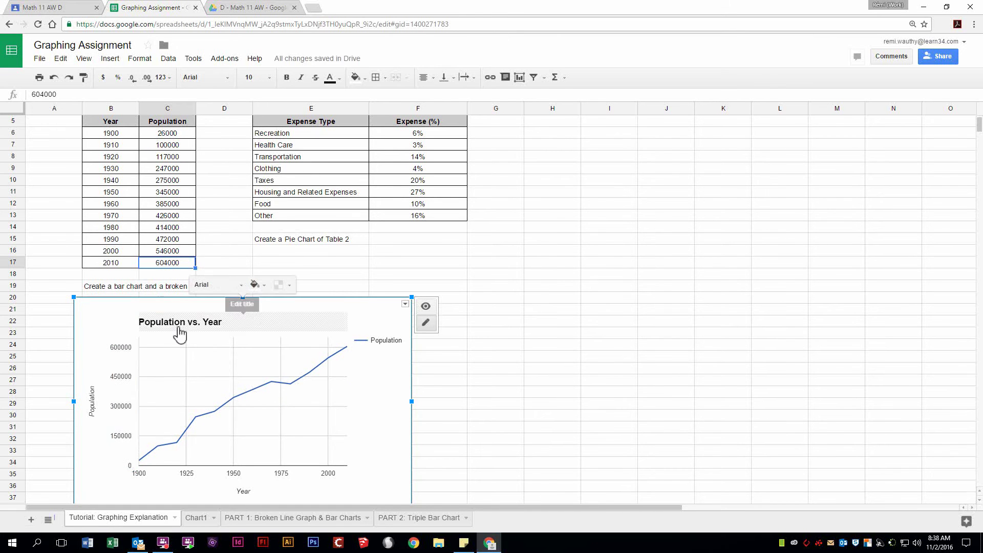
Step: Set the Year axis title's font size to 16
scroll(96, 403, down, 2)
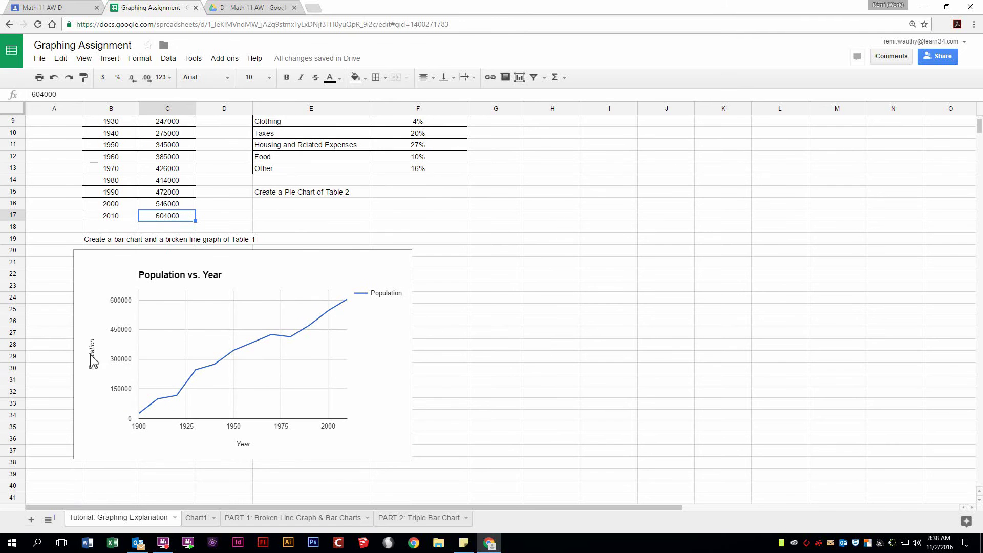
click(246, 446)
click(250, 390)
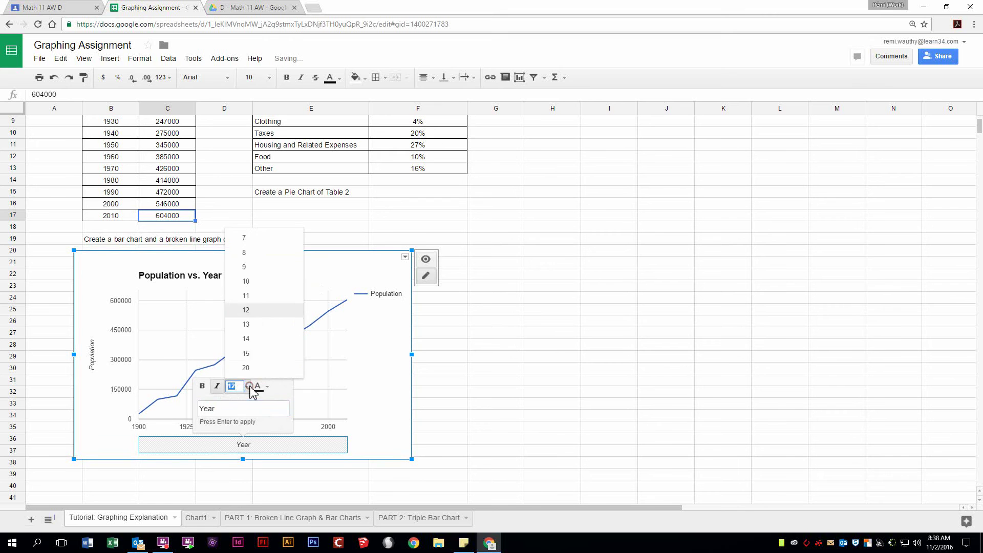
click(249, 354)
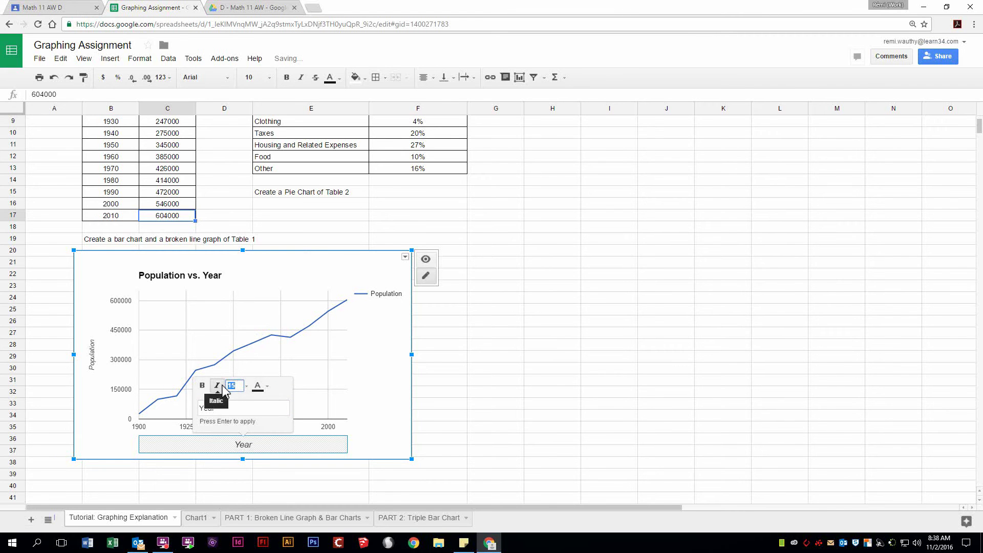
text(16)
key(Return)
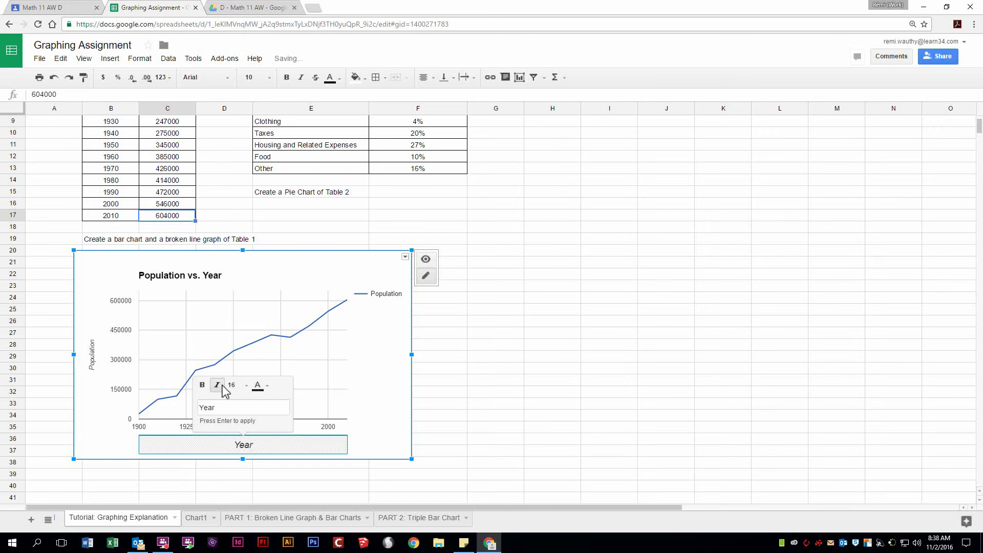
click(96, 361)
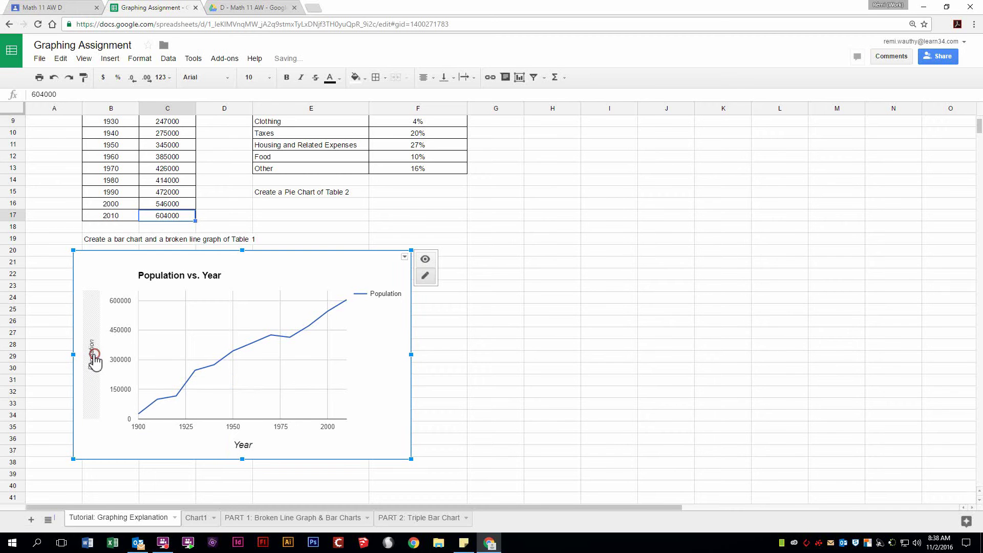
Step: Set the Population axis title's font size to 16
click(92, 356)
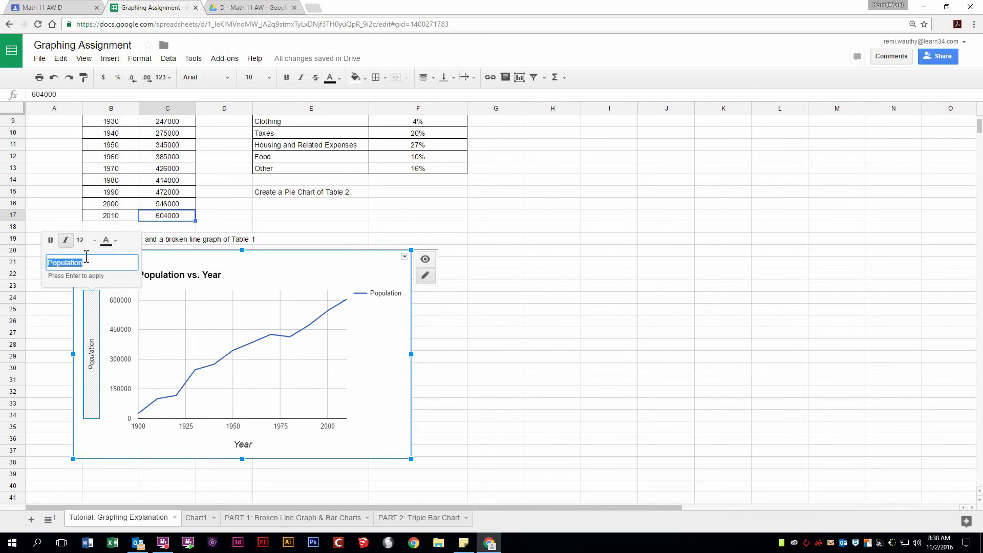
click(90, 240)
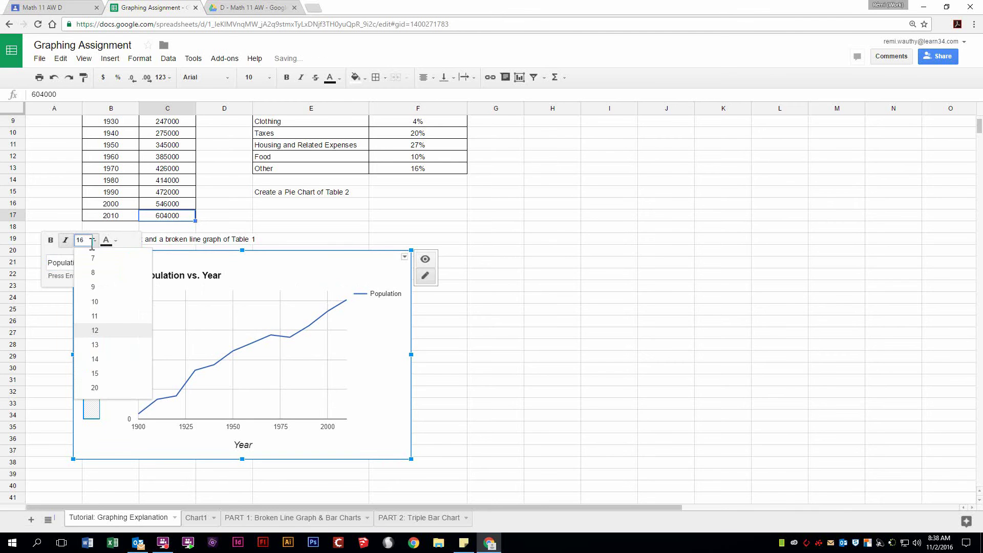
key(Return)
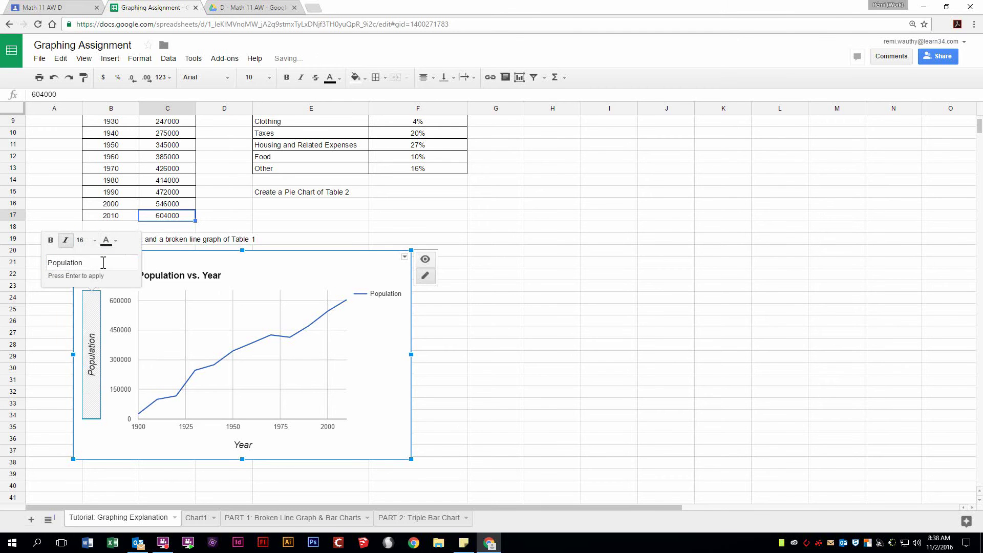
click(381, 385)
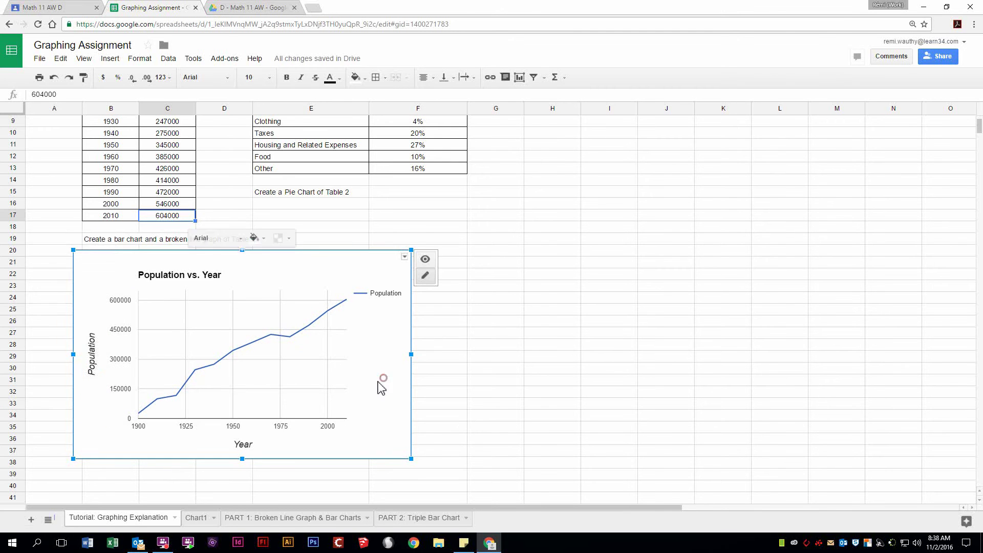
Step: Resize the chart title, trying 72 and 48 before settling on 24 pt
click(184, 279)
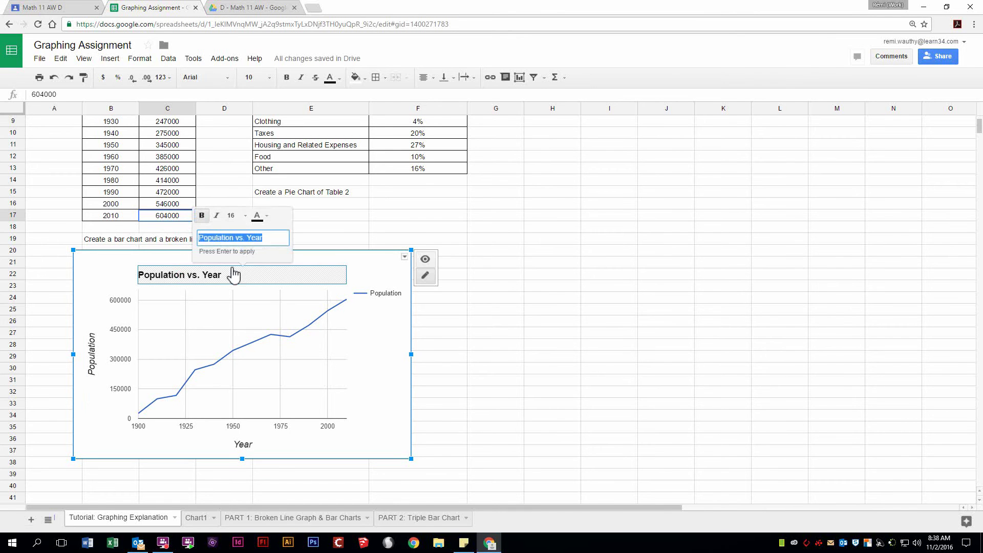
click(245, 215)
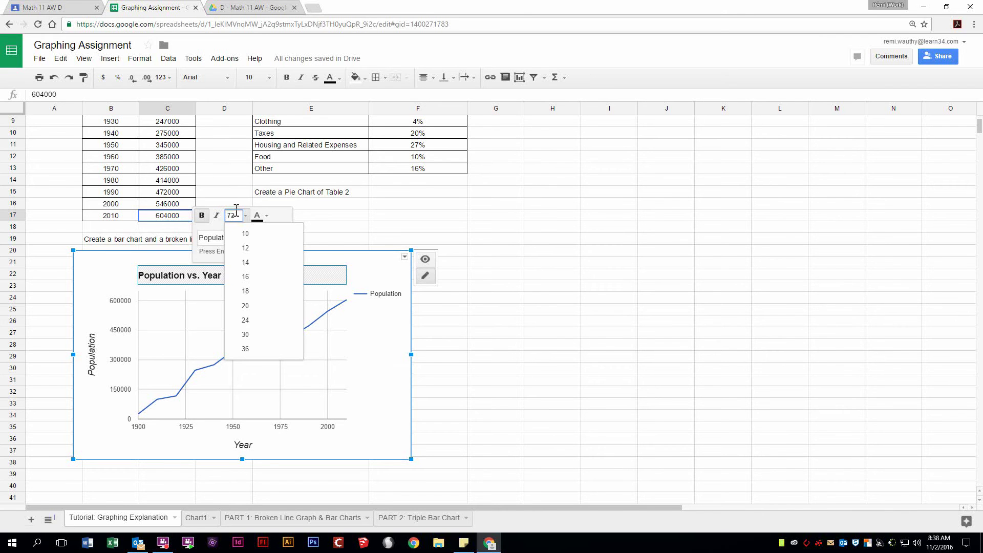
key(Return)
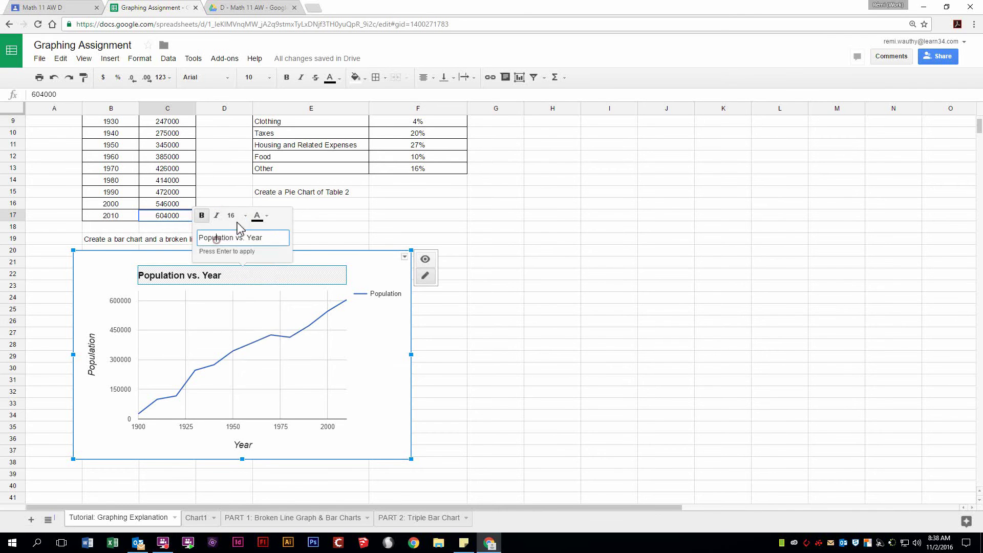
click(238, 215)
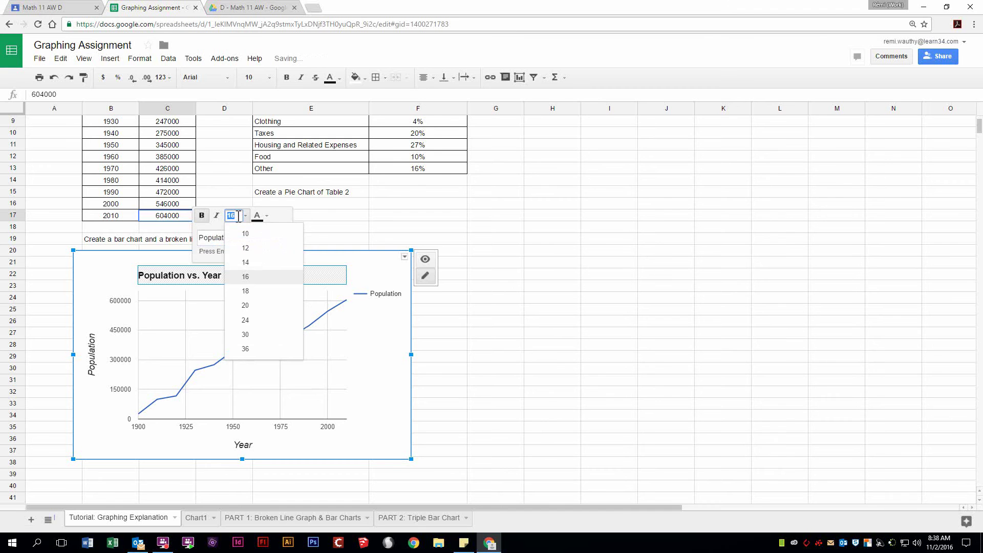
text(48)
key(Return)
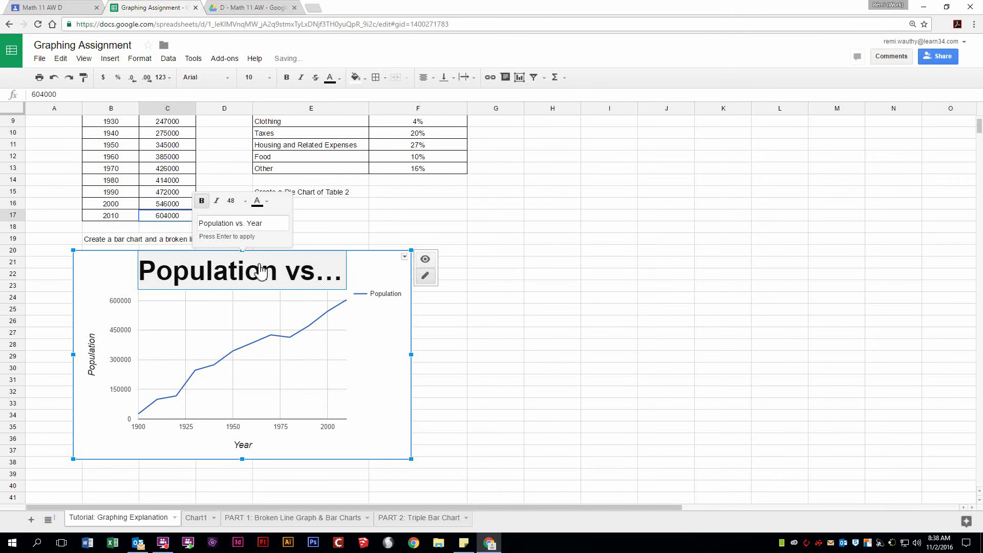
click(240, 201)
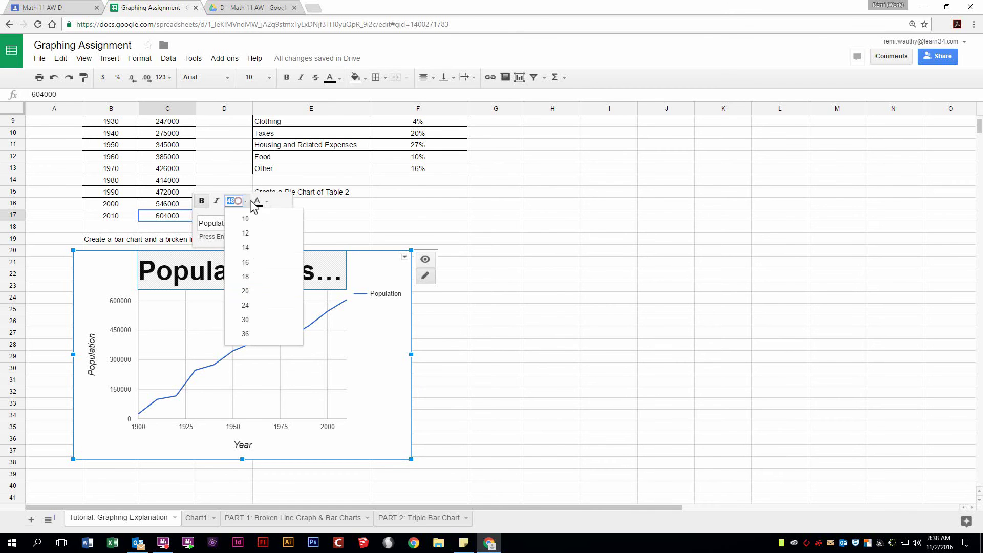
click(254, 309)
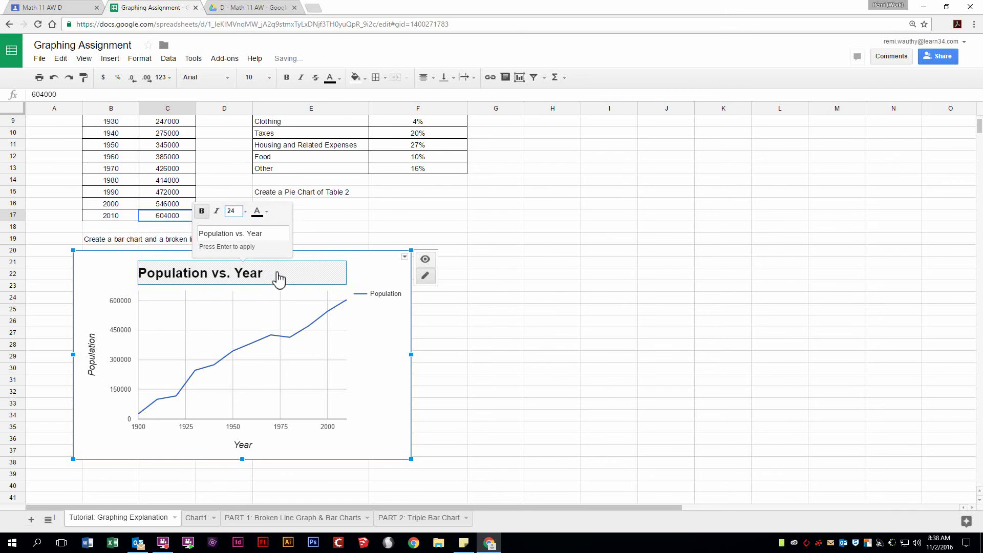
Step: Change the chart title text to 'Population of Vancouver'
scroll(321, 349, up, 1)
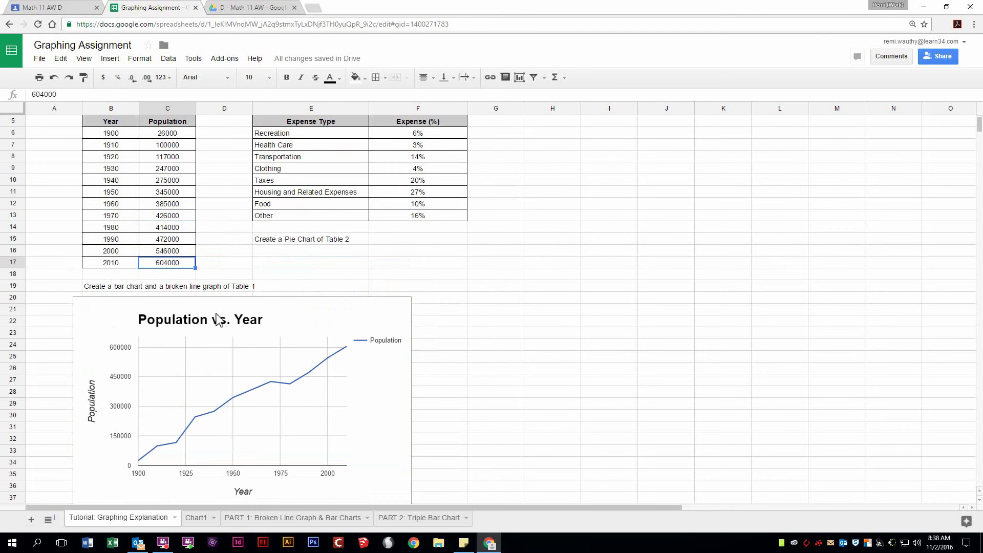
scroll(166, 234, up, 1)
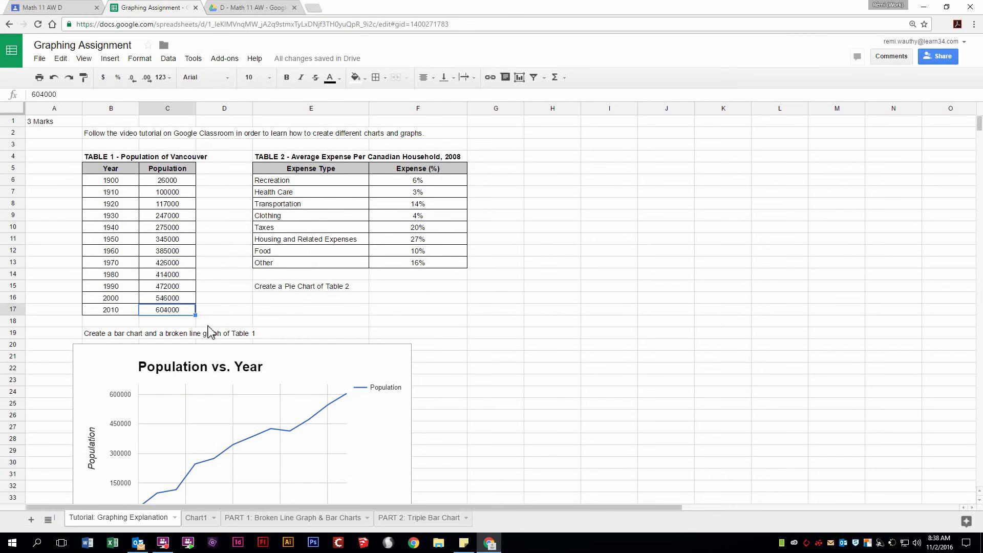
click(208, 371)
click(209, 371)
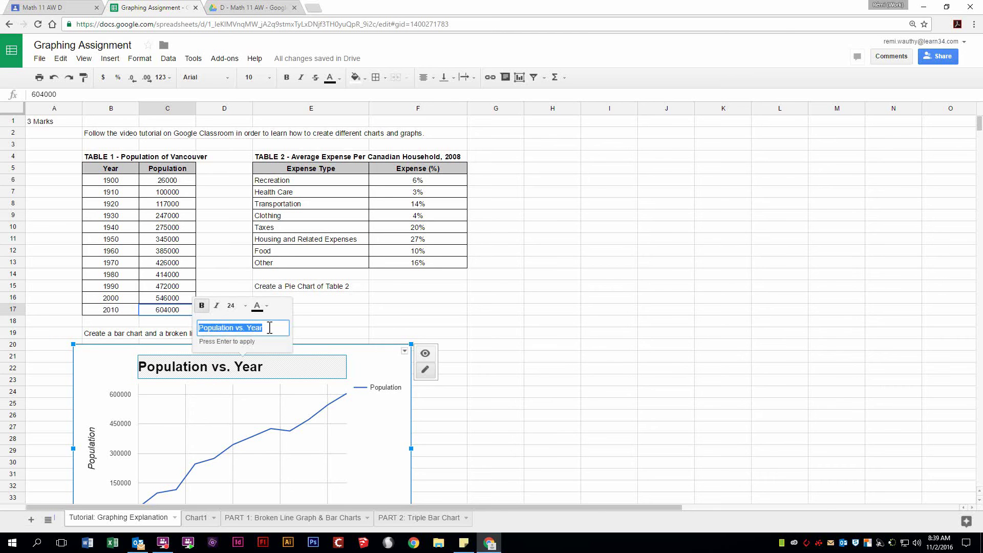
text(Po)
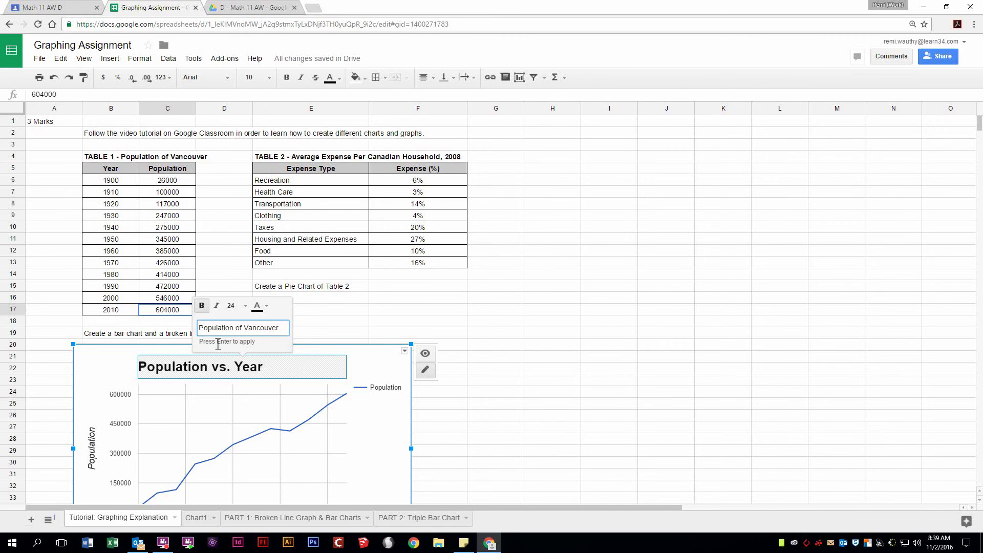
key(Return)
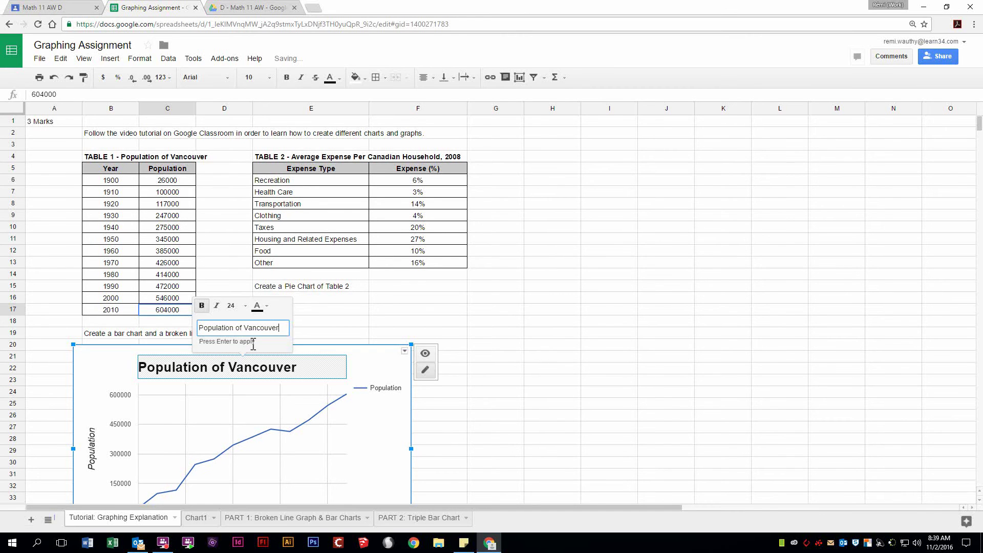
click(539, 355)
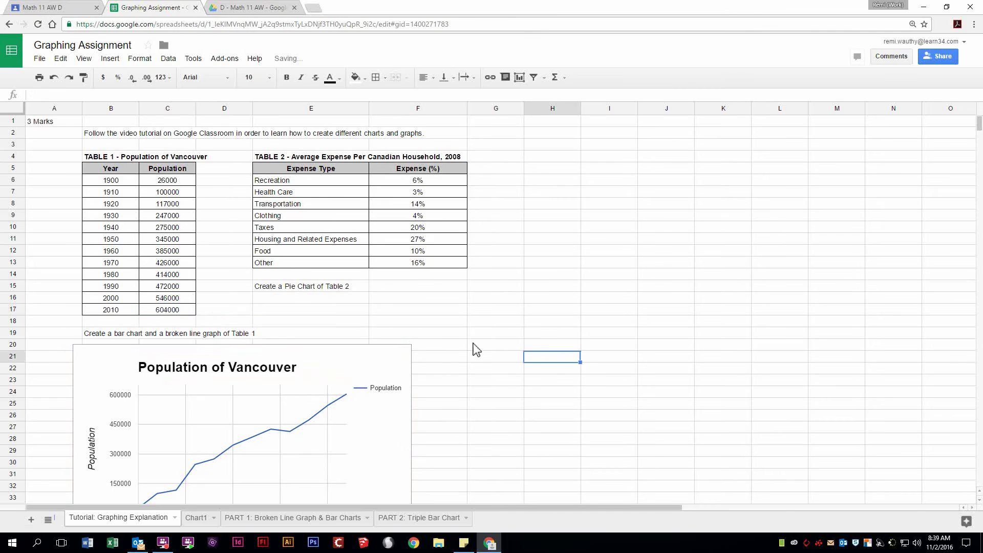
Step: Select B5:C17 again and start a new chart with the Insert chart toolbar button
scroll(483, 336, down, 3)
scroll(182, 233, up, 3)
click(99, 166)
drag(100, 167, 176, 310)
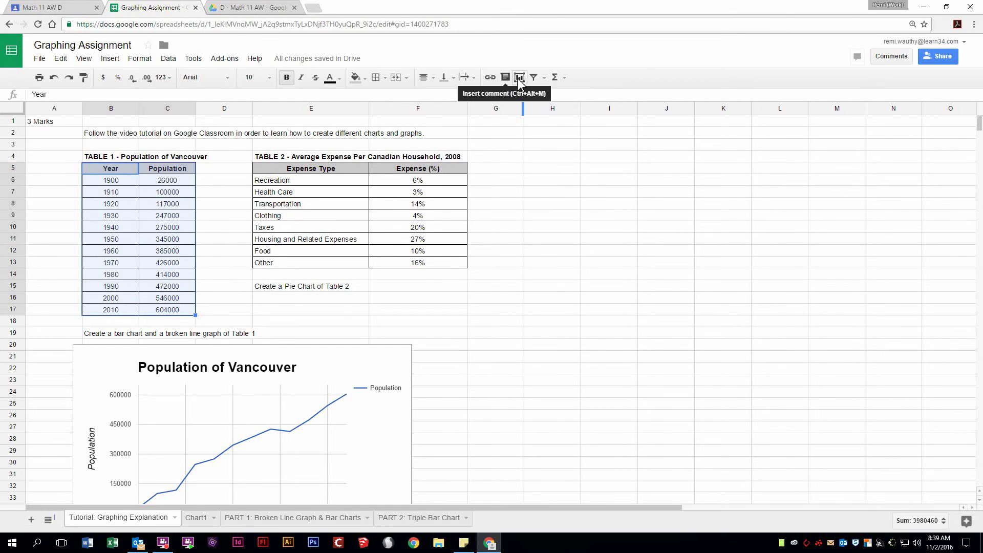
click(556, 77)
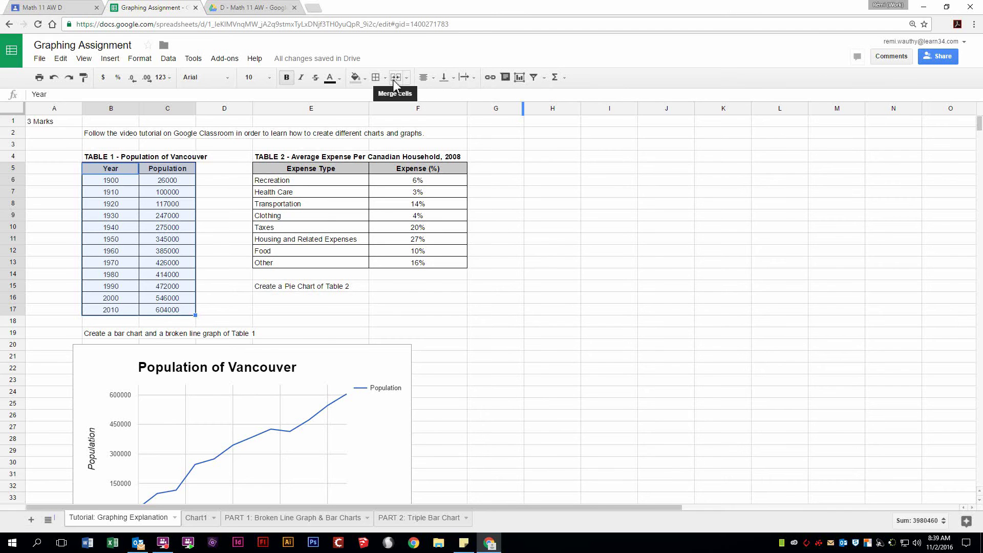
click(520, 77)
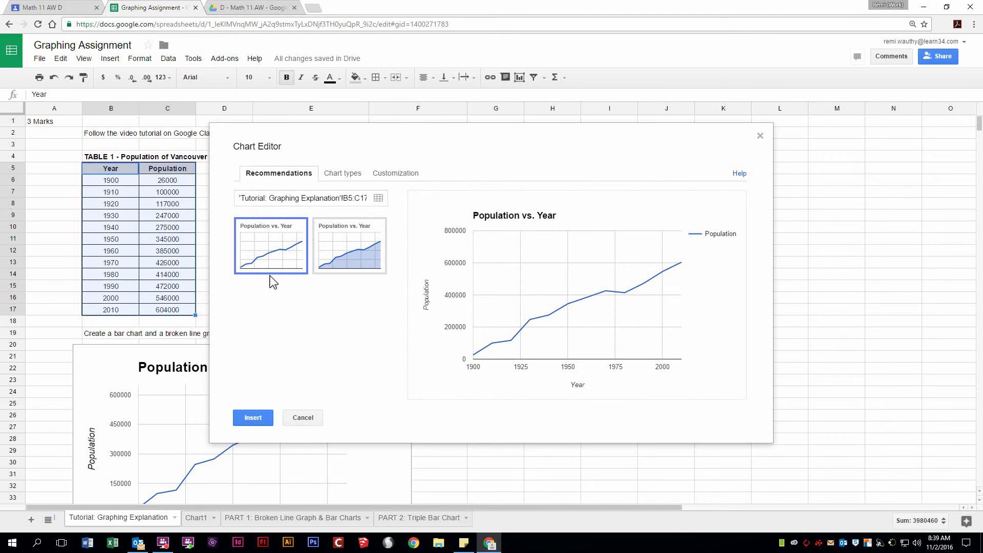
Step: Preview bar, area, column and horizontal bar chart types, settling on the column chart
click(339, 173)
click(353, 311)
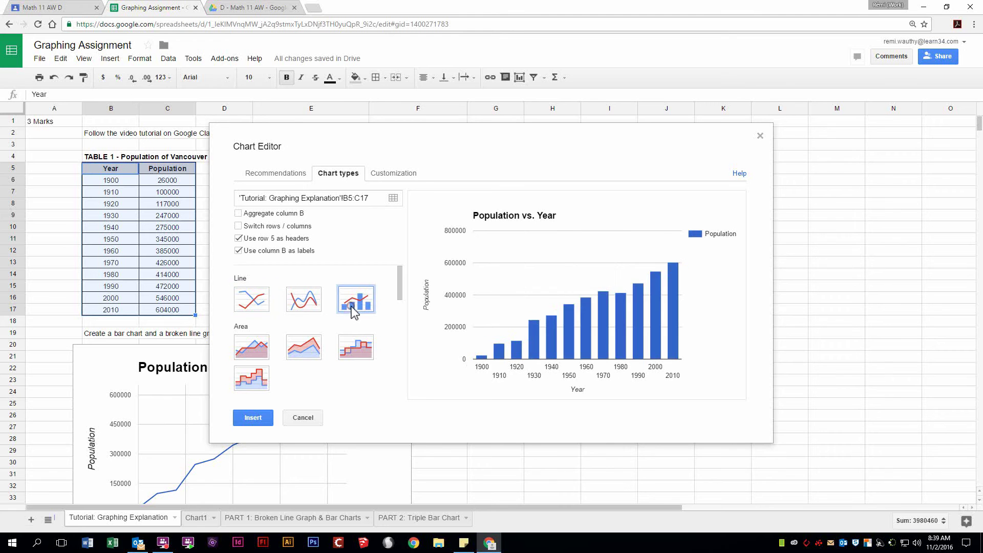
click(308, 353)
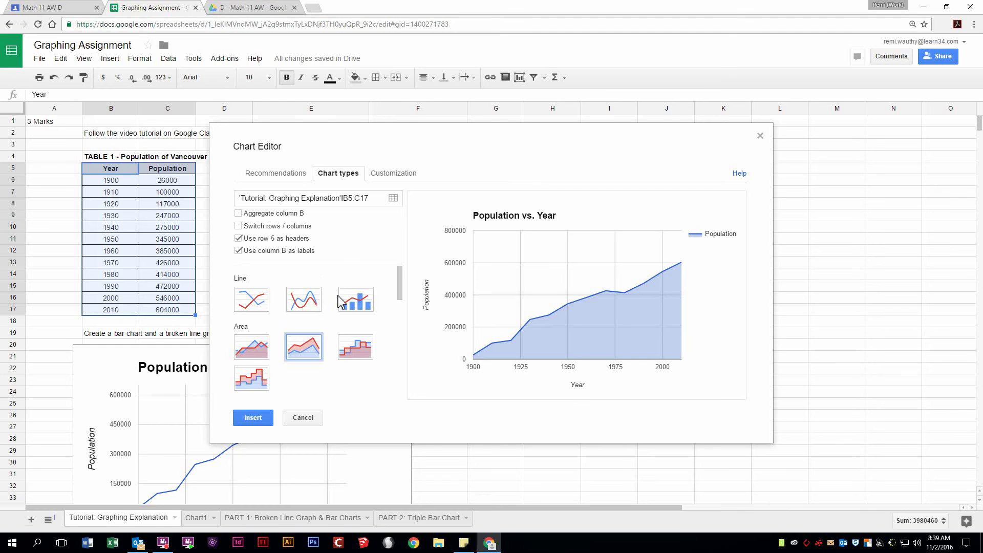
scroll(317, 289, down, 2)
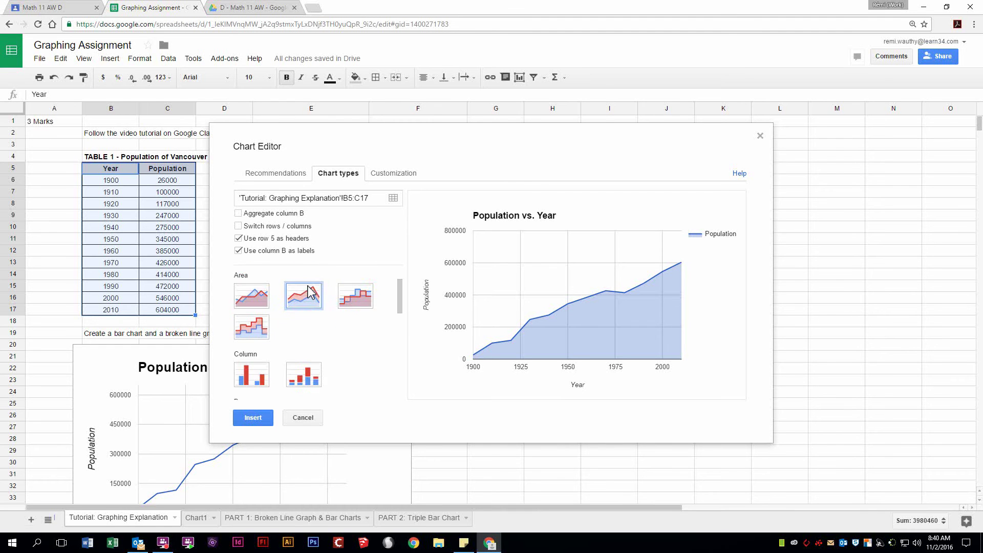
scroll(311, 292, down, 1)
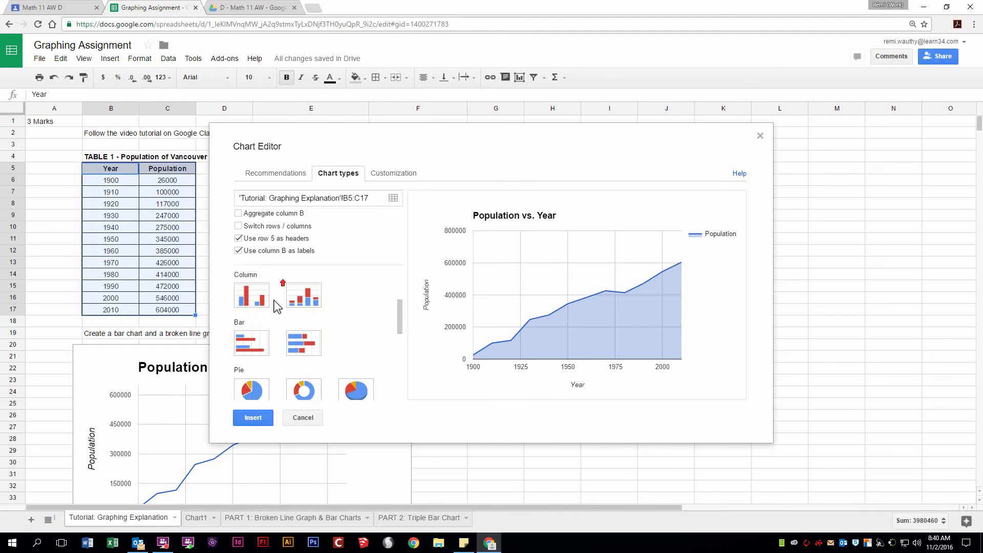
scroll(271, 313, up, 1)
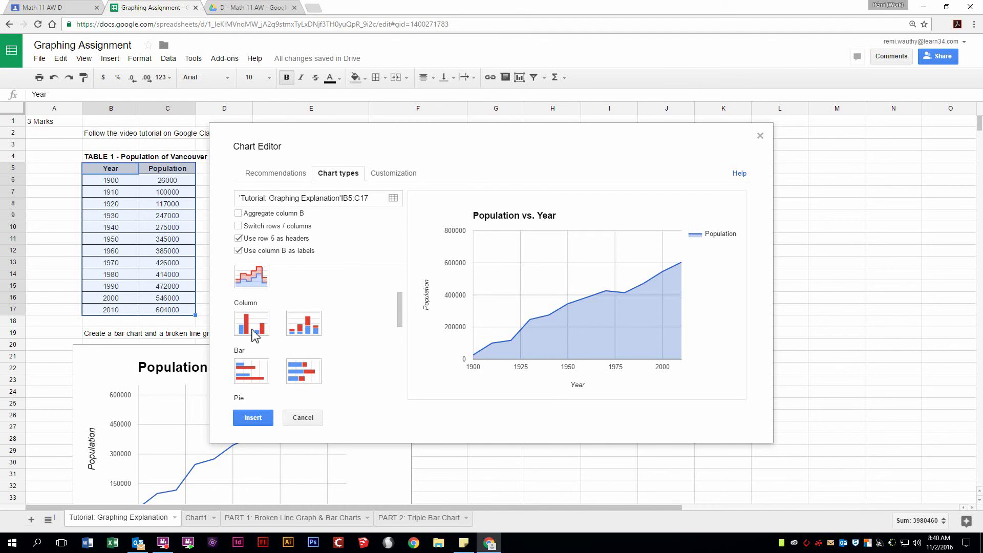
click(251, 323)
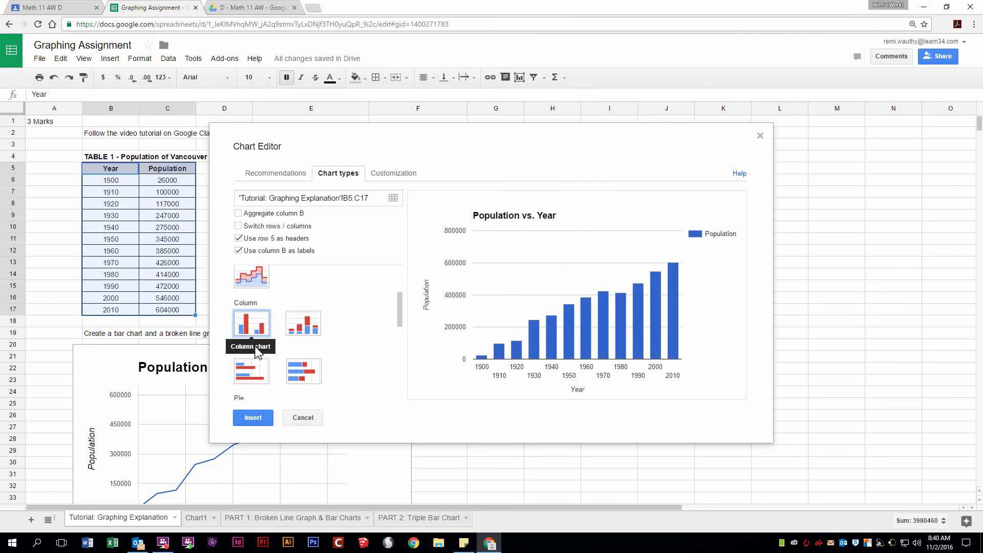
click(248, 376)
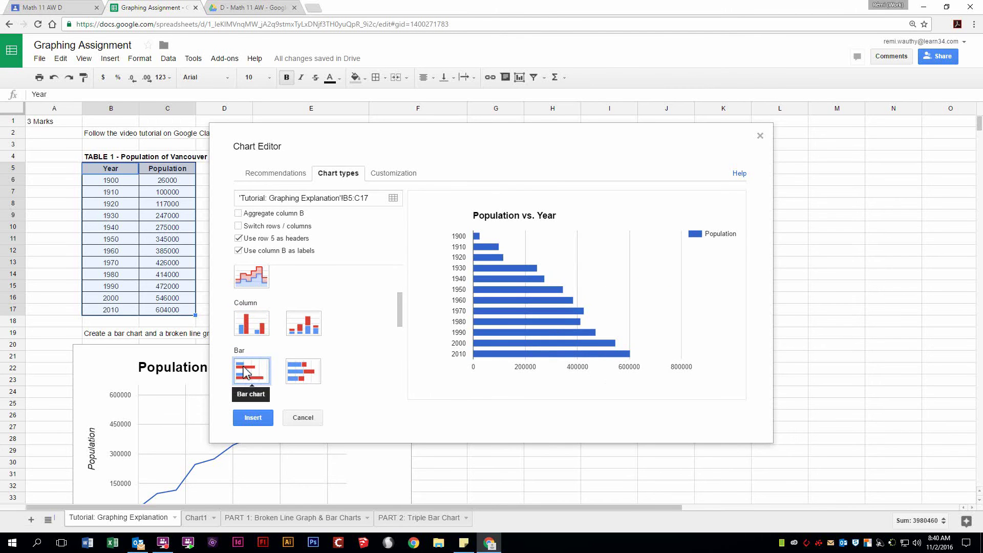
click(259, 334)
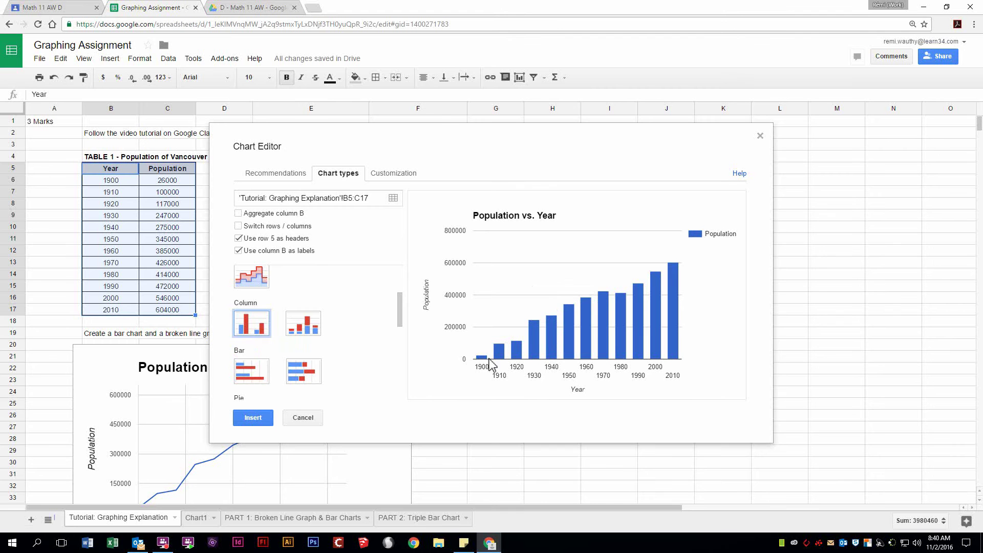
Step: Insert the Population vs. Year column chart into the sheet
mouse_move(634, 315)
scroll(312, 353, down, 5)
scroll(318, 361, up, 10)
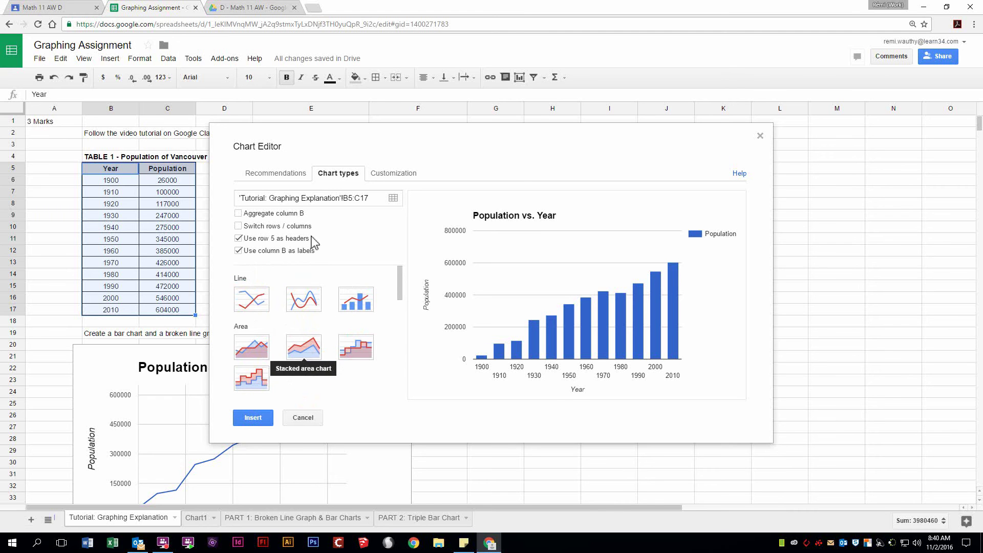
click(256, 418)
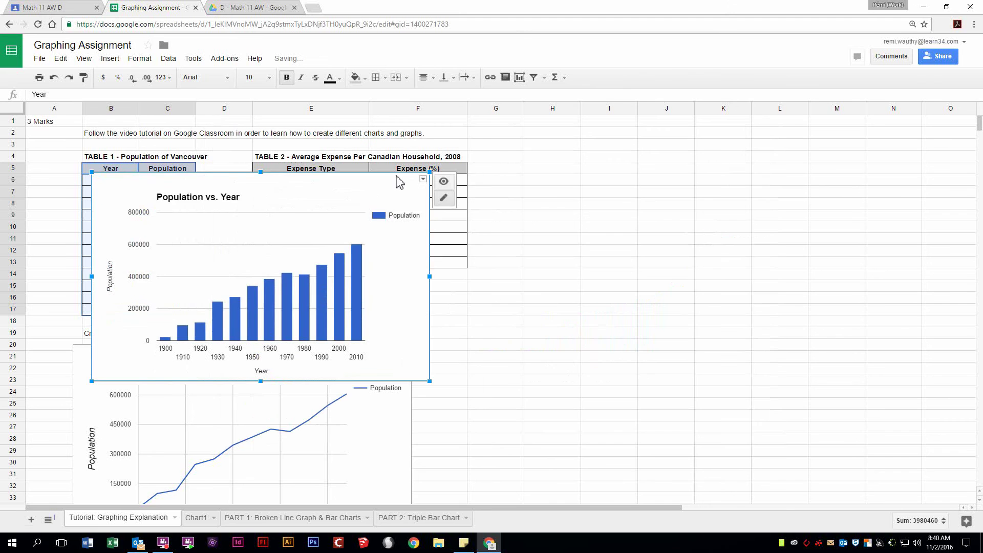
Step: Move the column chart next to the line graph and set its Population axis to min 0, max 650000
drag(399, 182, 719, 347)
scroll(586, 351, down, 5)
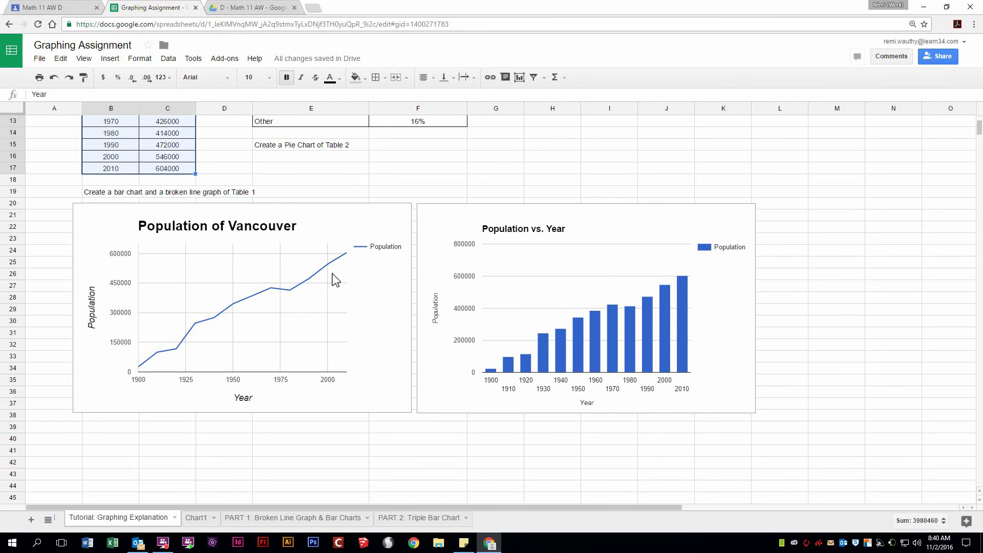
click(468, 248)
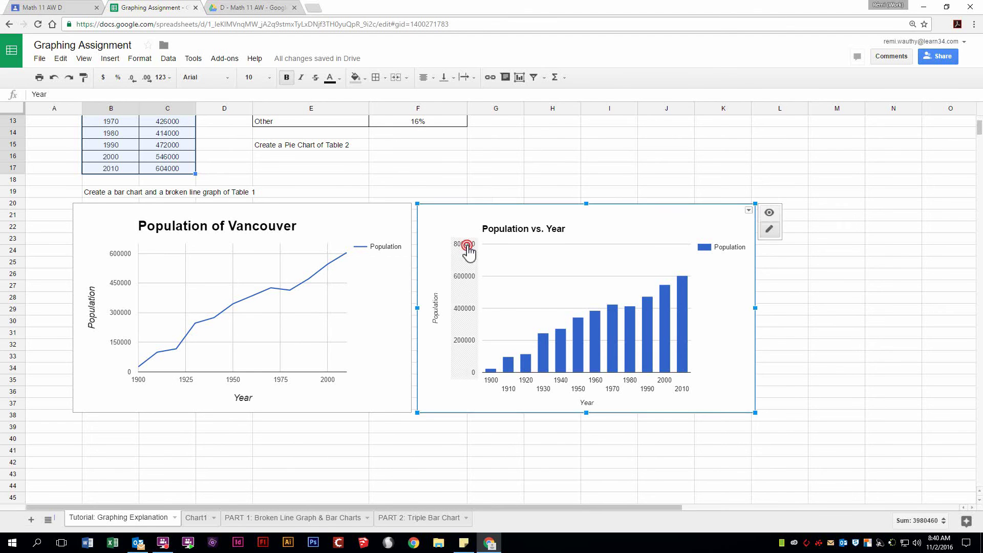
click(449, 221)
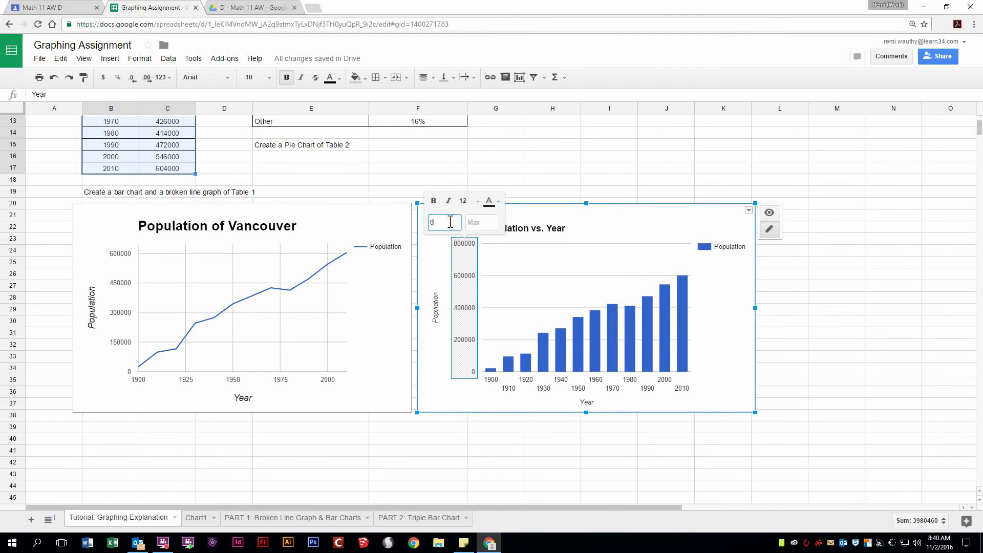
key(Tab)
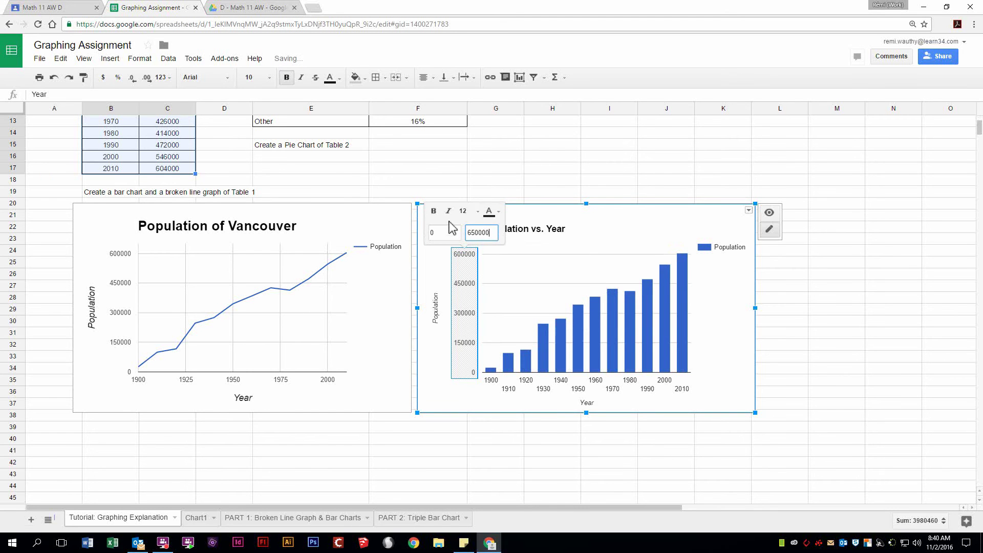
key(Return)
Step: Retitle the column chart 'Population of Vancouver' with title font size 24
click(259, 228)
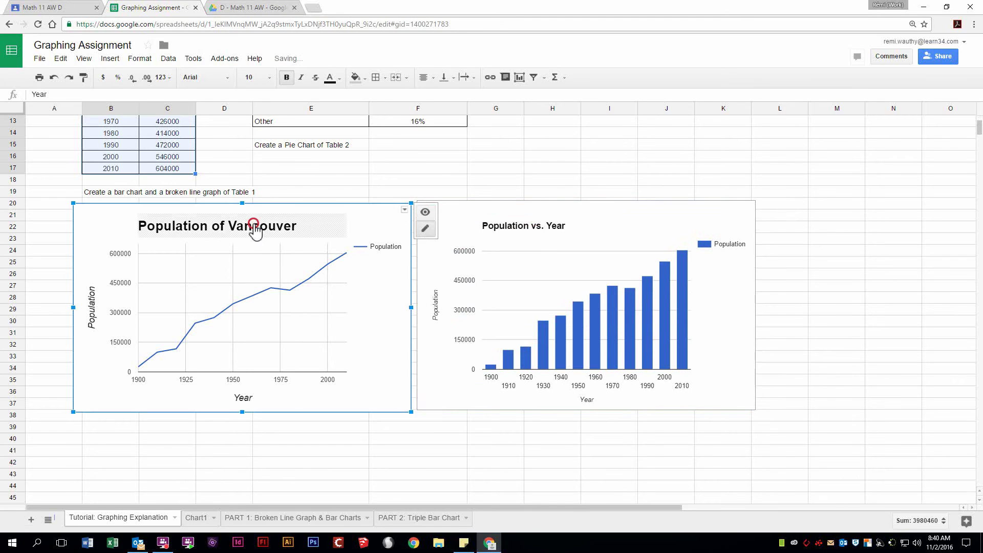
click(274, 230)
click(547, 235)
click(548, 231)
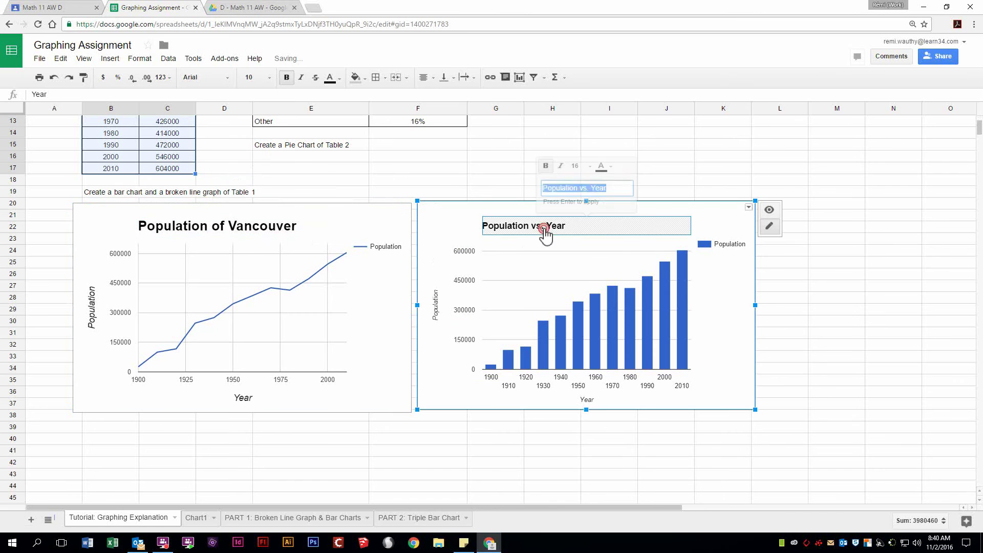
click(597, 193)
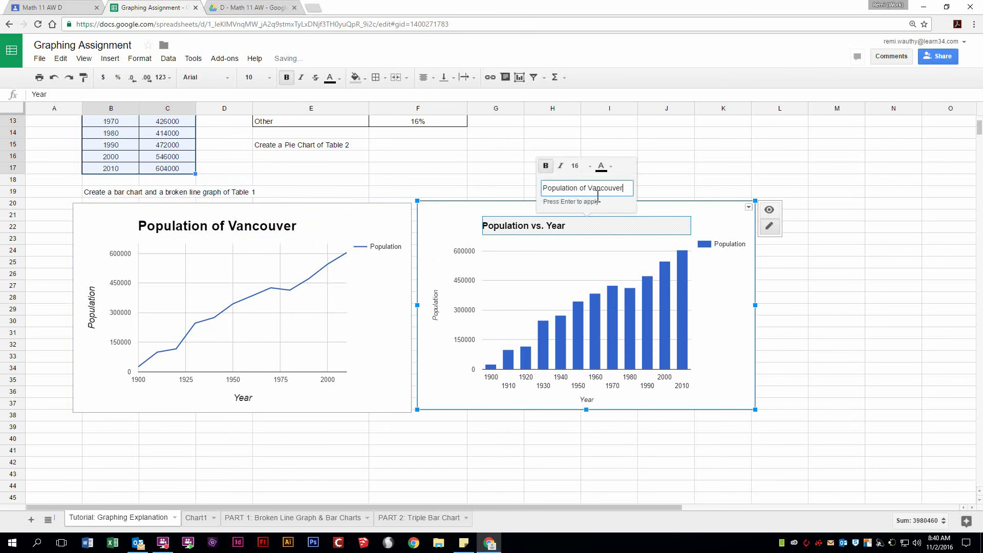
click(589, 167)
click(589, 272)
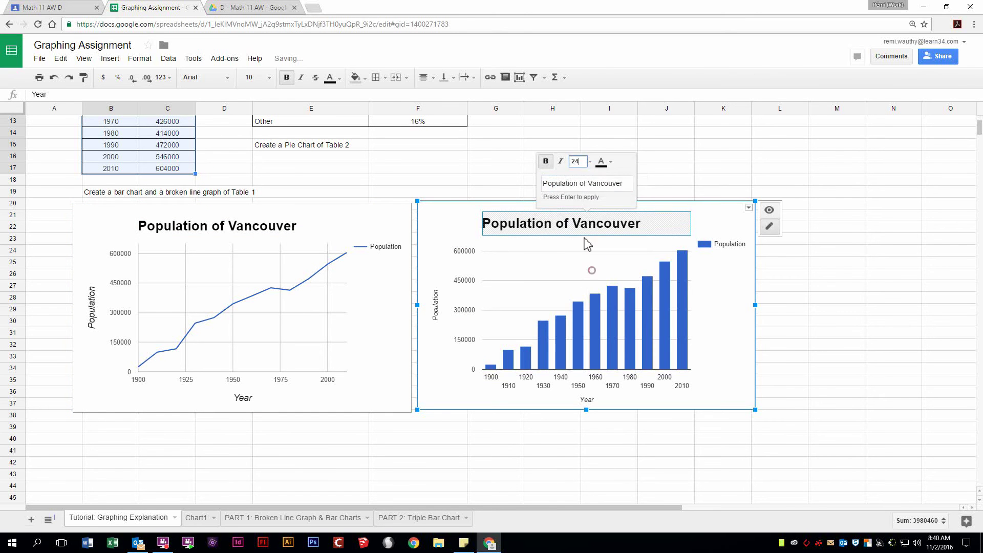
click(604, 184)
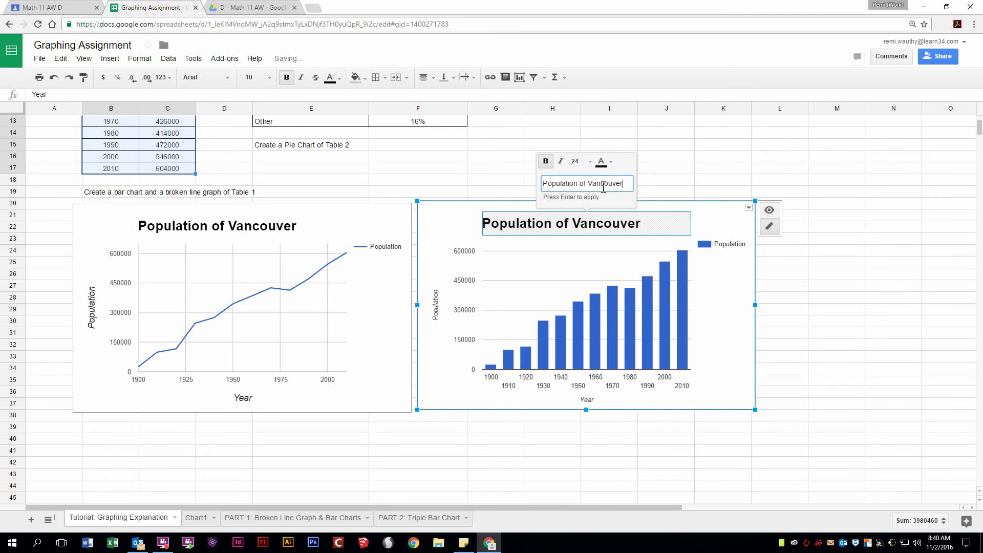
drag(814, 321, 773, 322)
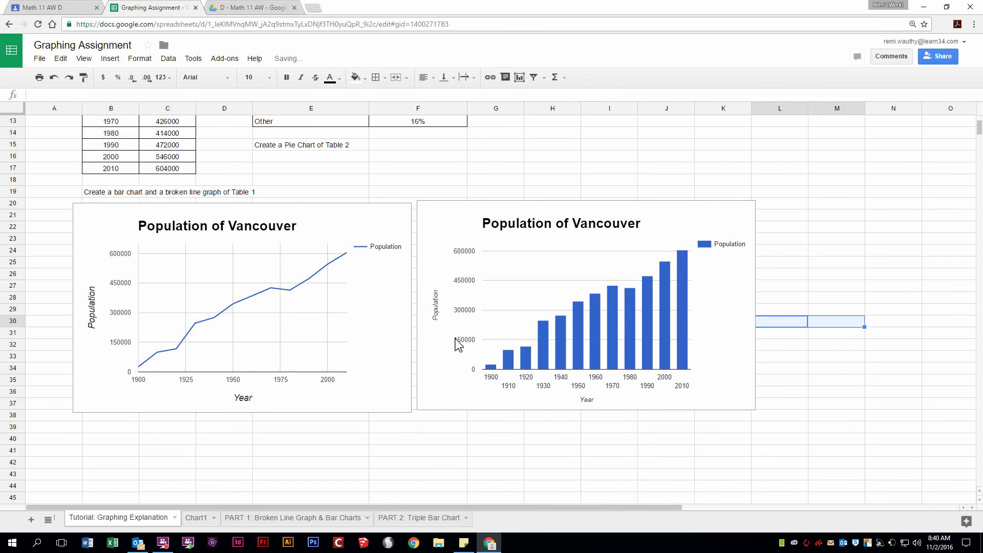
Step: Set the Population axis title font size to 14
click(436, 315)
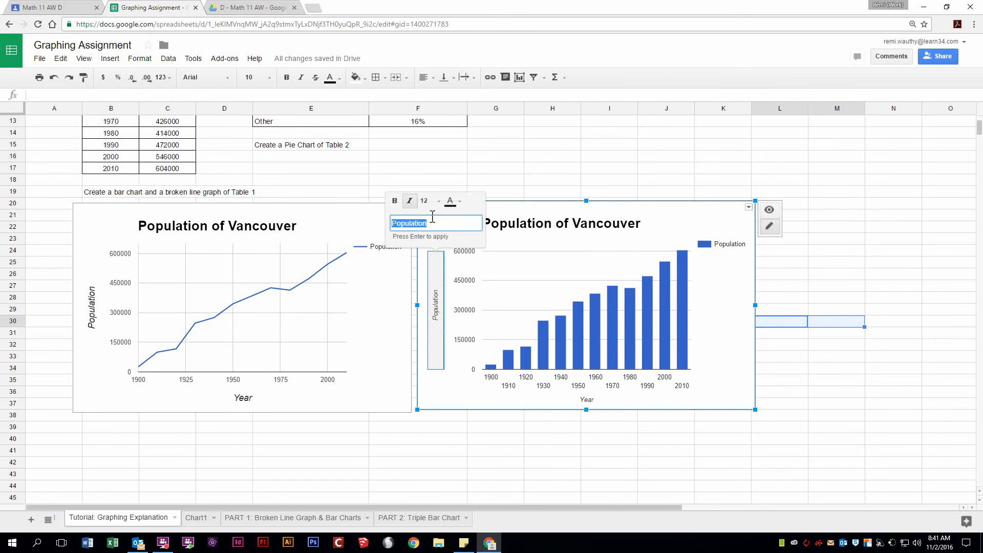
click(427, 200)
click(438, 320)
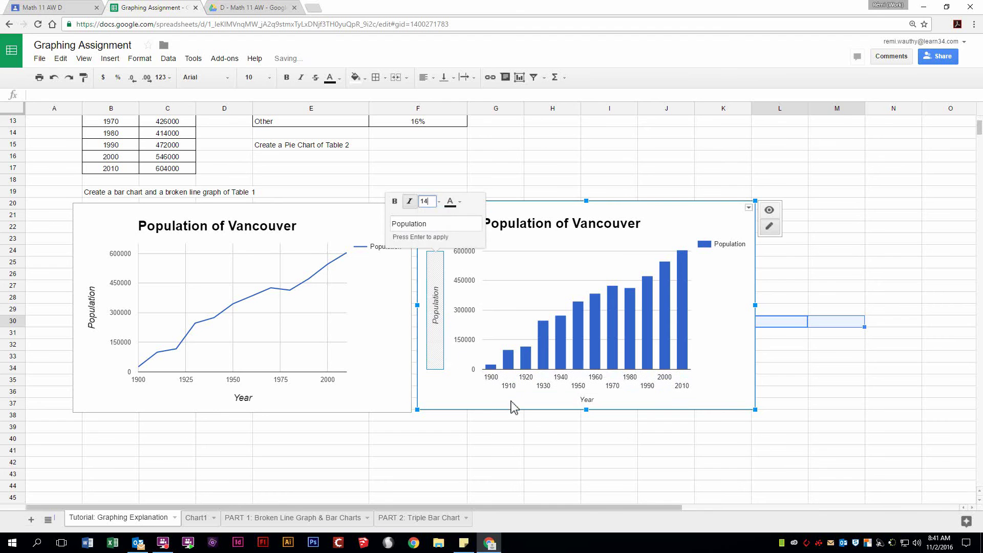
click(439, 201)
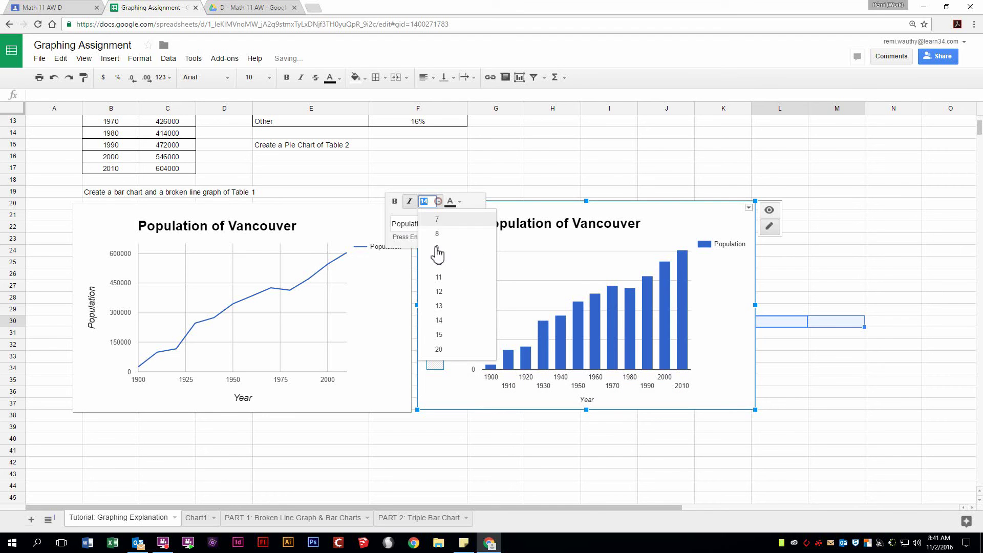
click(438, 322)
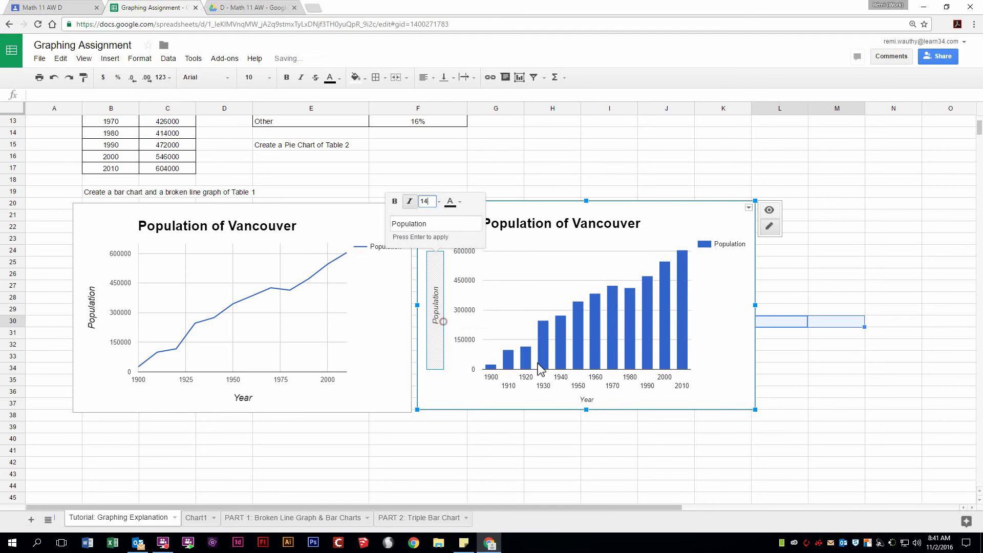
Step: Enlarge the Year axis title font to 14
click(599, 401)
click(589, 342)
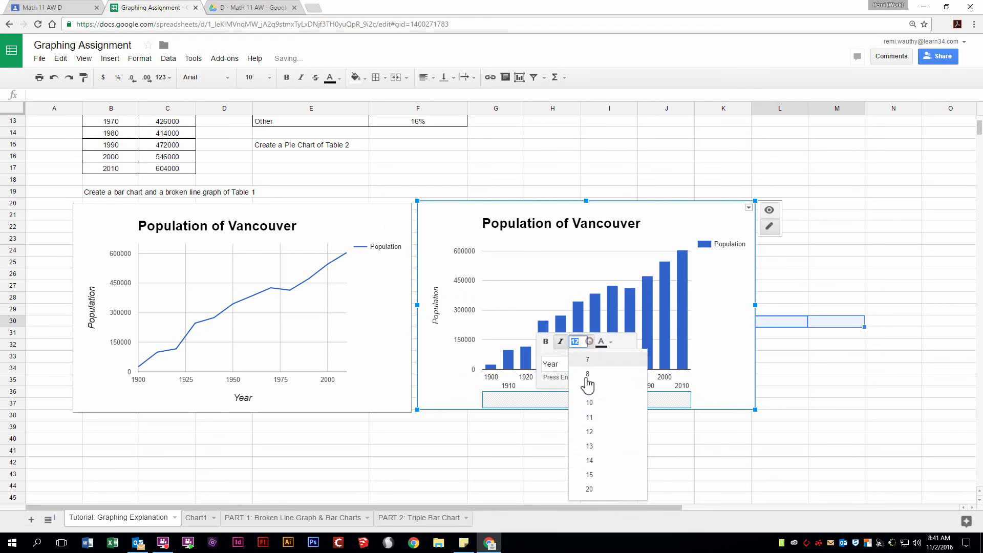
click(589, 460)
click(622, 448)
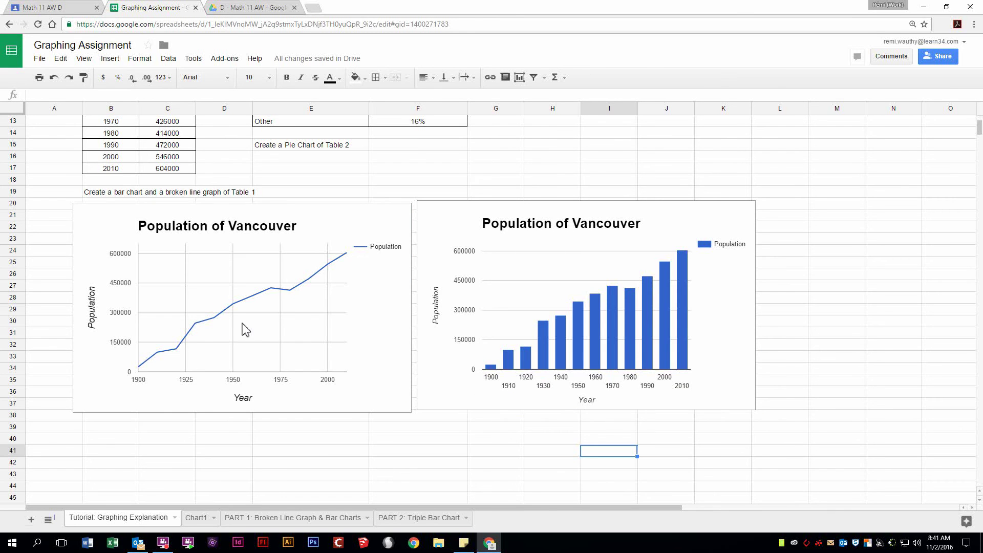
Step: Select Table 2's expense data E5:F13, including the header row
scroll(244, 330, up, 3)
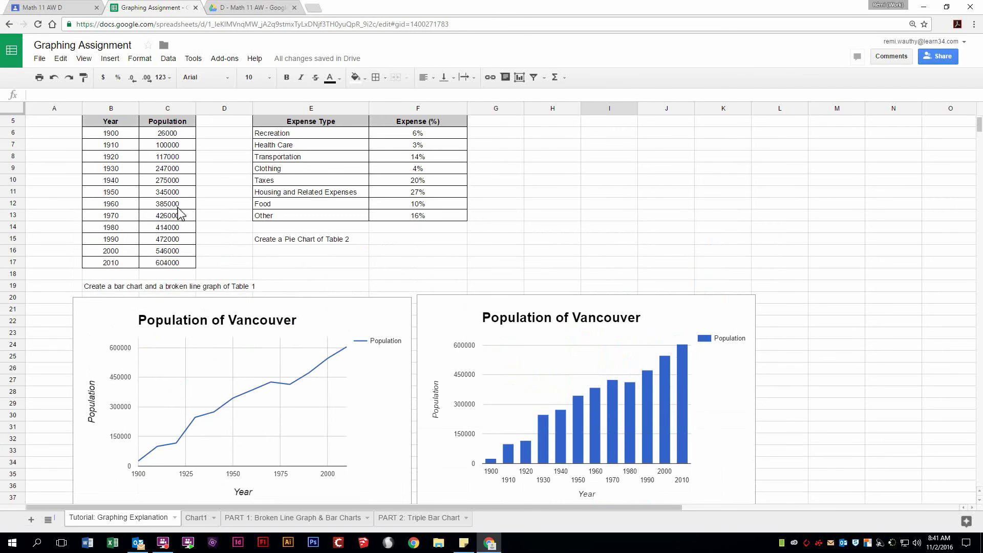
scroll(234, 436, down, 2)
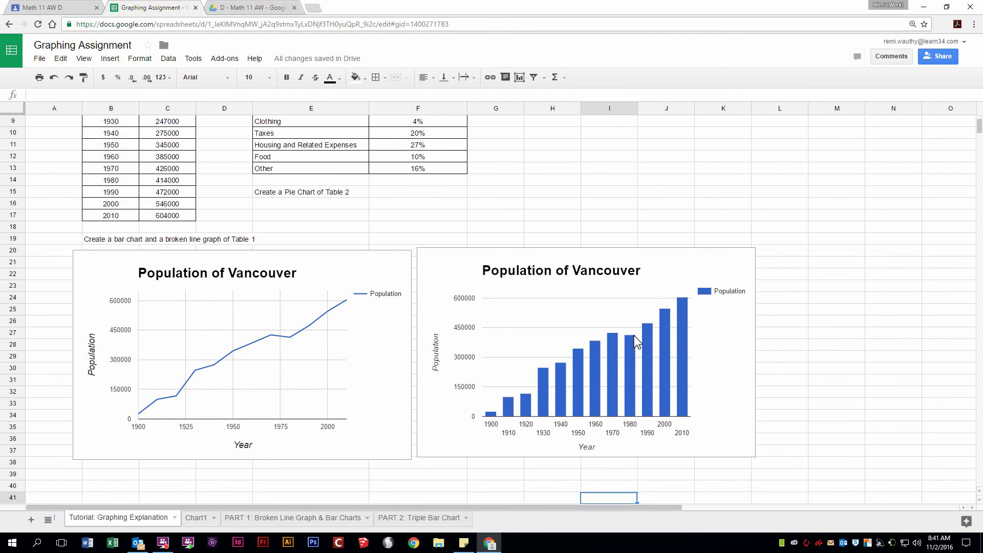
scroll(254, 322, up, 1)
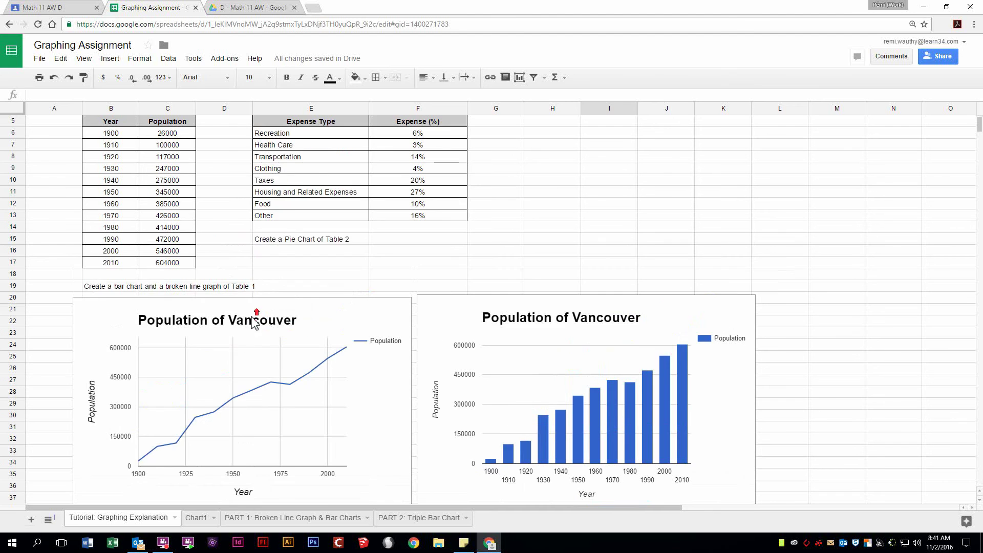
scroll(220, 345, up, 1)
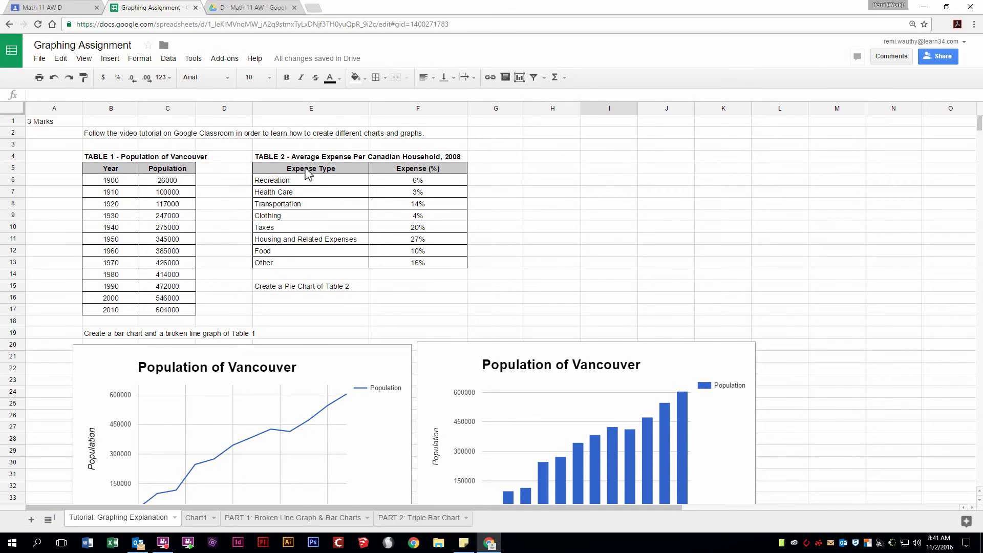
drag(307, 172, 401, 266)
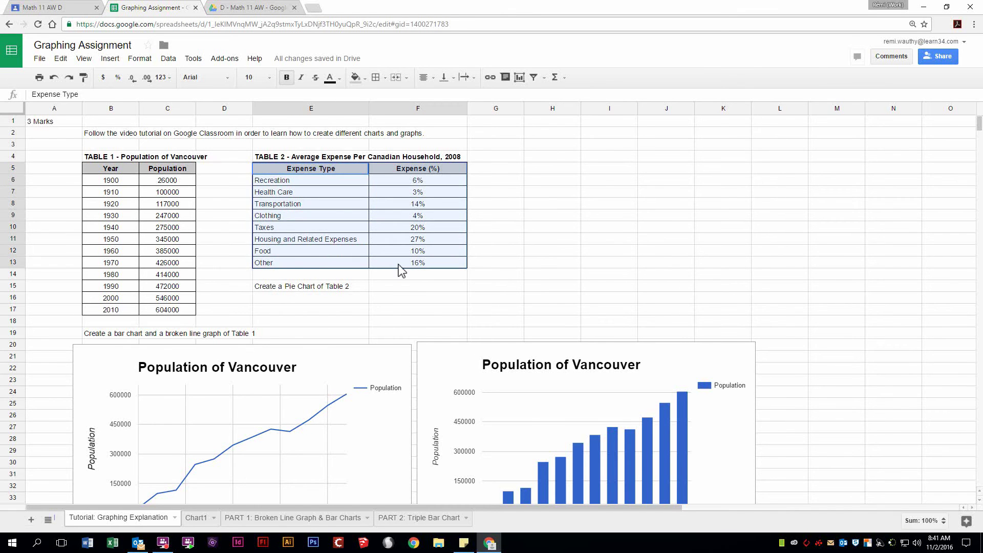
drag(398, 261, 397, 261)
Step: Insert a plain pie chart of the Table 2 expenses, choosing it over the 3D and donut previews
click(518, 77)
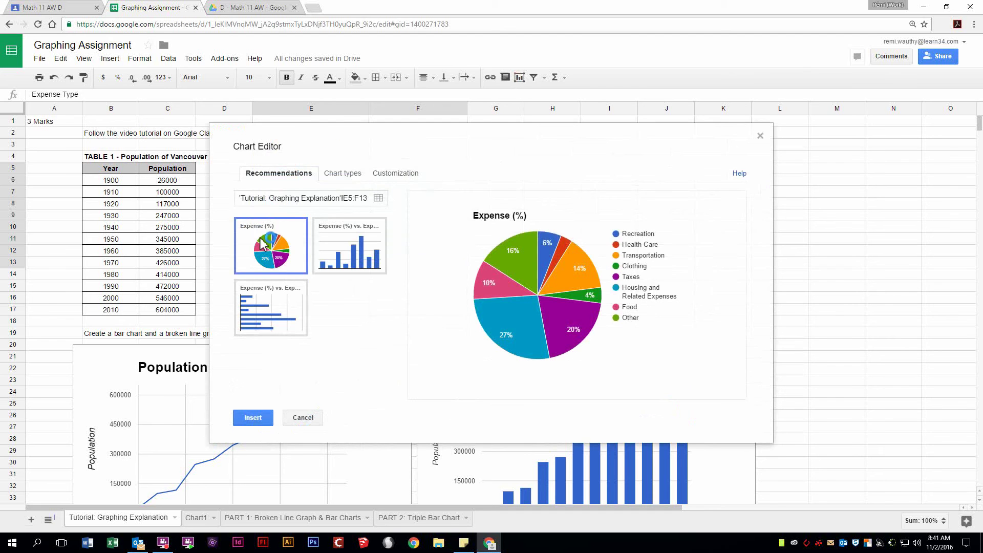
click(281, 252)
click(339, 176)
scroll(309, 327, down, 5)
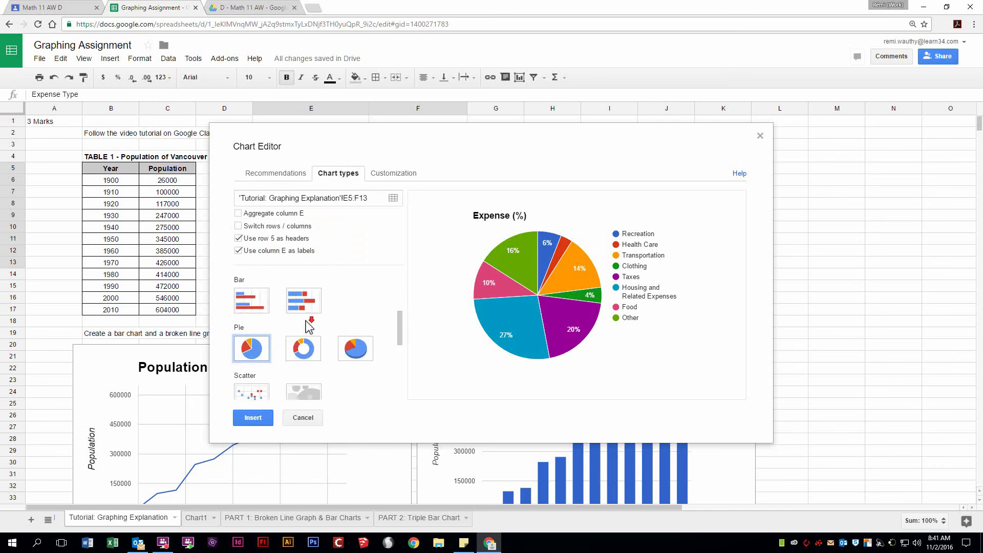
click(255, 321)
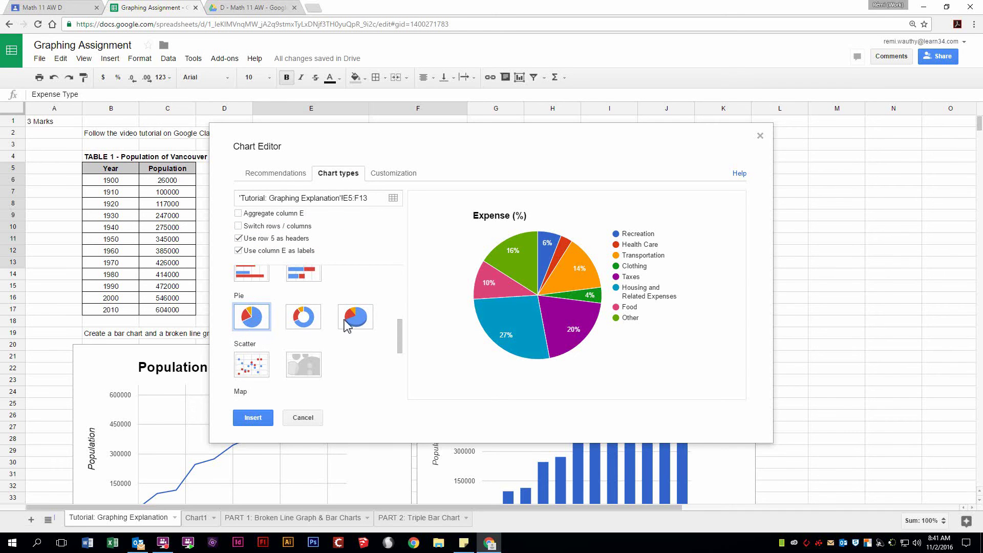
click(361, 318)
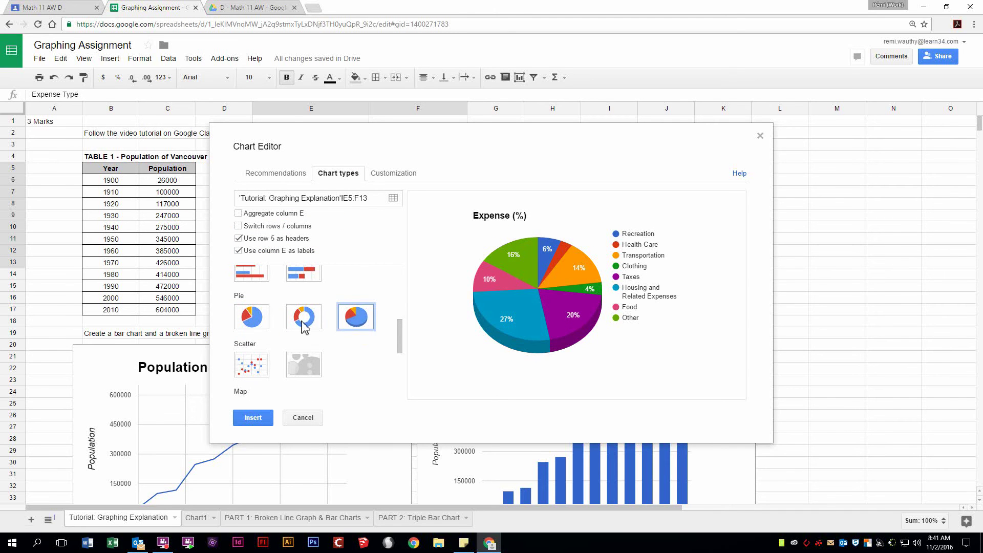
click(304, 325)
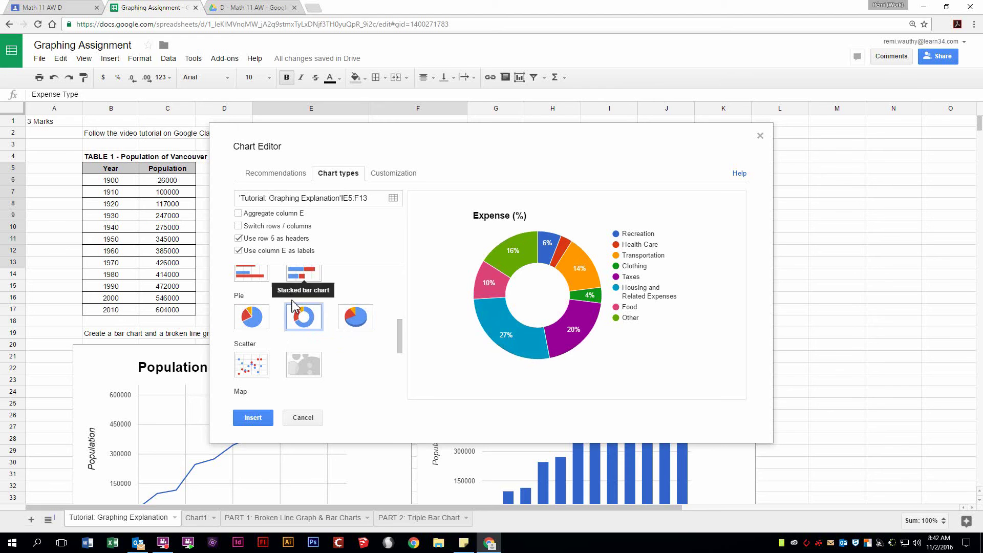
click(252, 327)
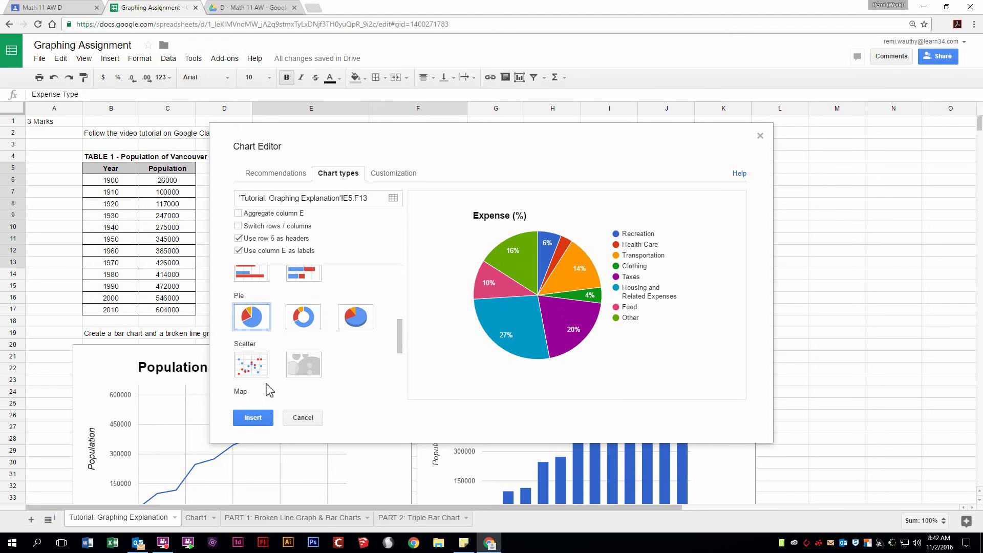
click(253, 417)
Step: Place the pie chart beside Table 2 and copy the 'Average Expense Per Canadian Household' heading from E4
drag(560, 247, 709, 138)
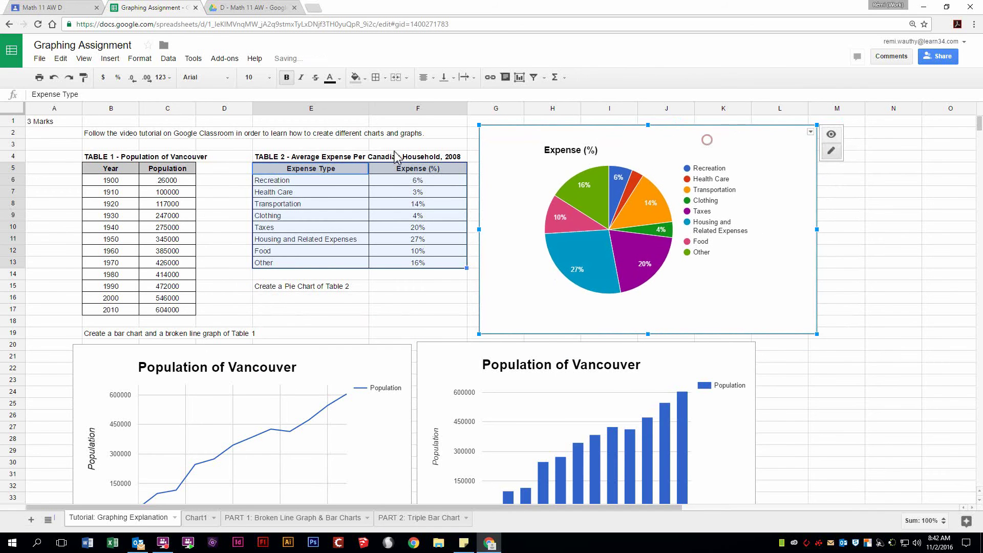
click(322, 159)
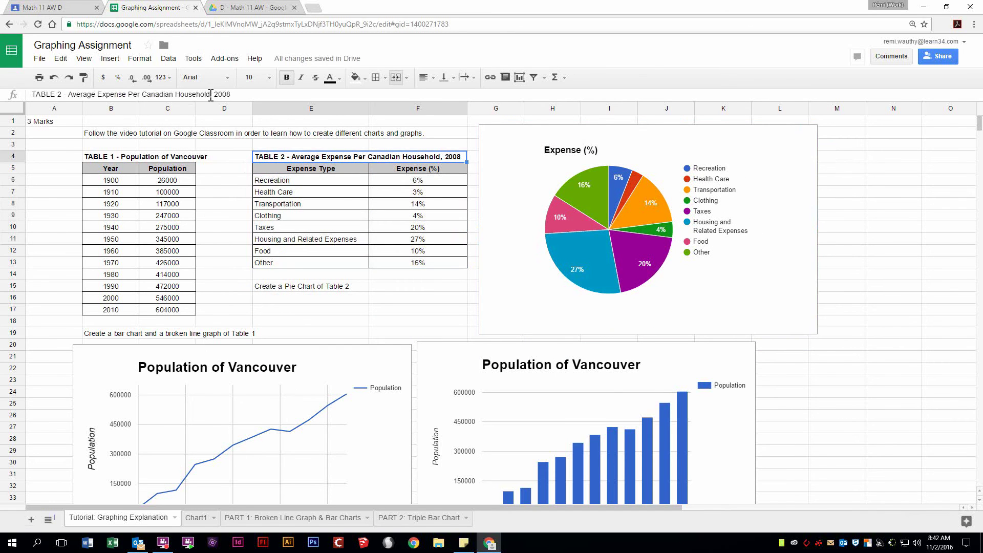
drag(211, 95, 80, 99)
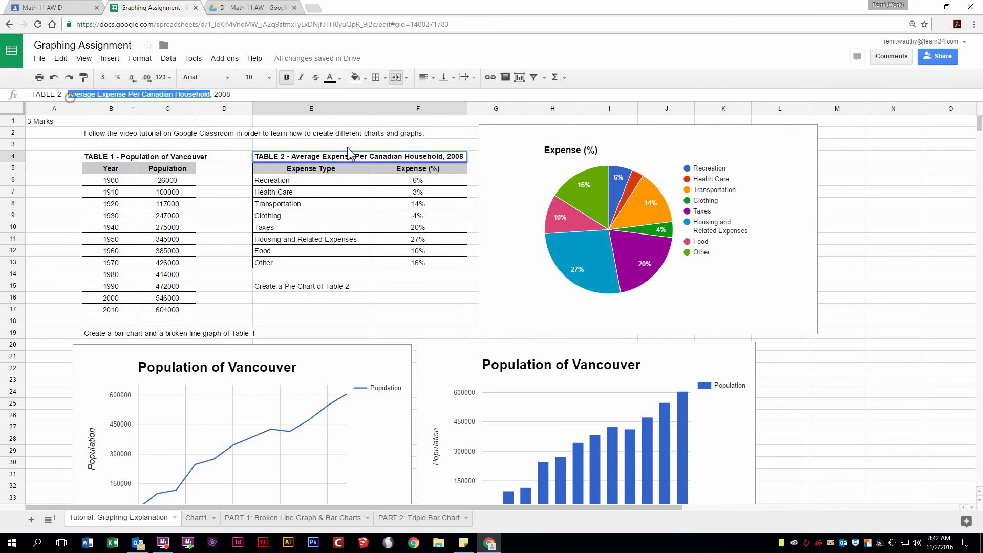
key(ctrl+c)
click(575, 150)
click(625, 146)
Step: Paste 'Average Expense Per Canadian Household' as the pie chart title and shrink the chart slightly
key(ctrl+v)
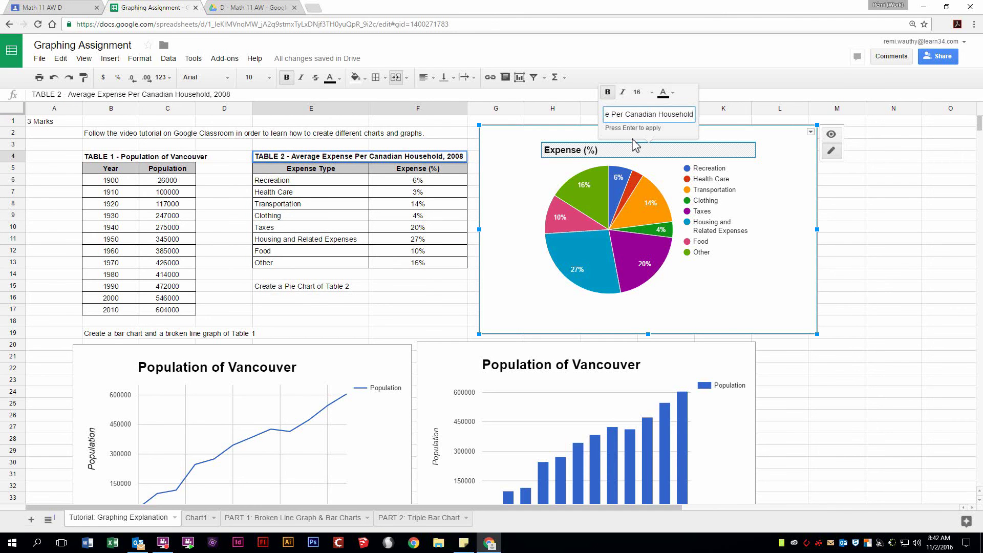
click(771, 275)
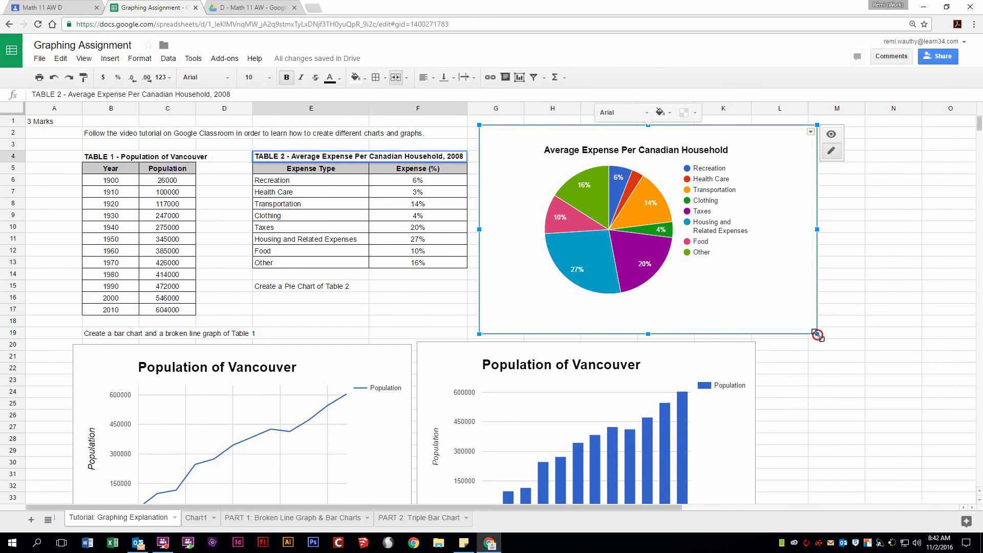
drag(817, 334, 666, 313)
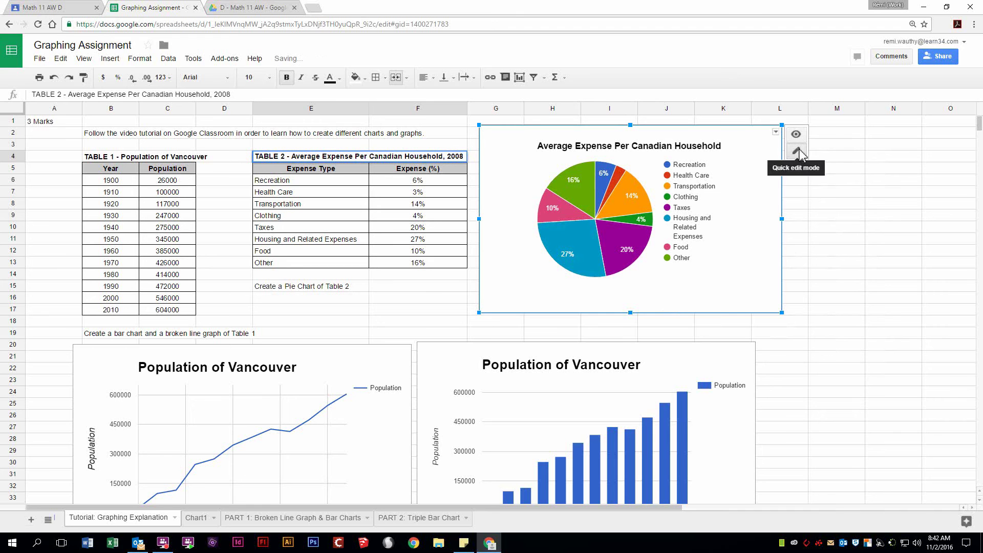
Step: Move the pie chart onto its own sheet
click(775, 132)
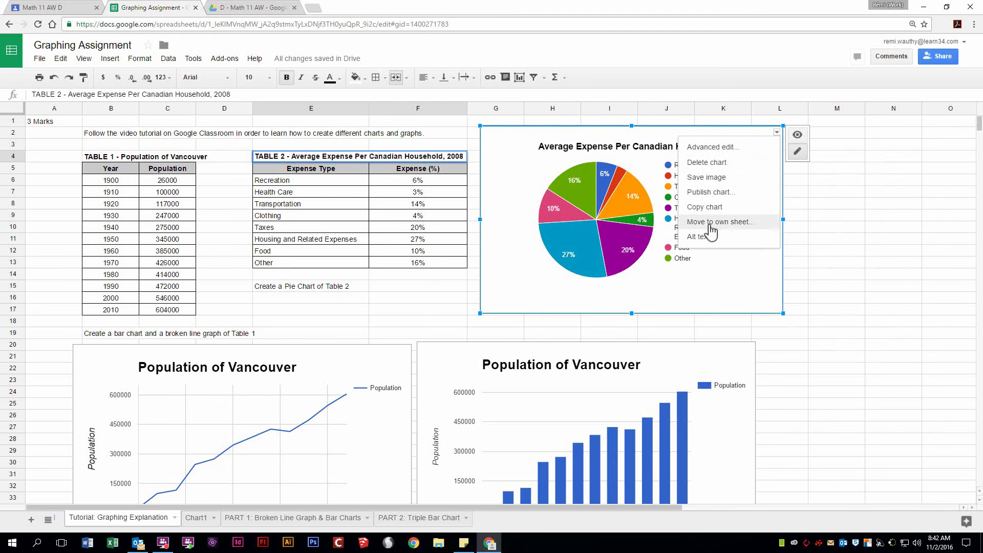
click(733, 222)
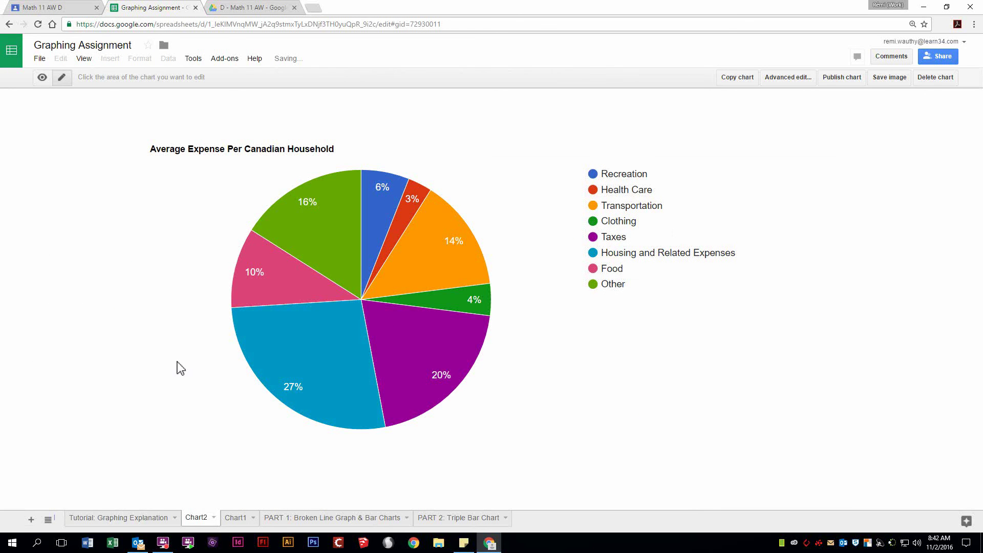
click(119, 519)
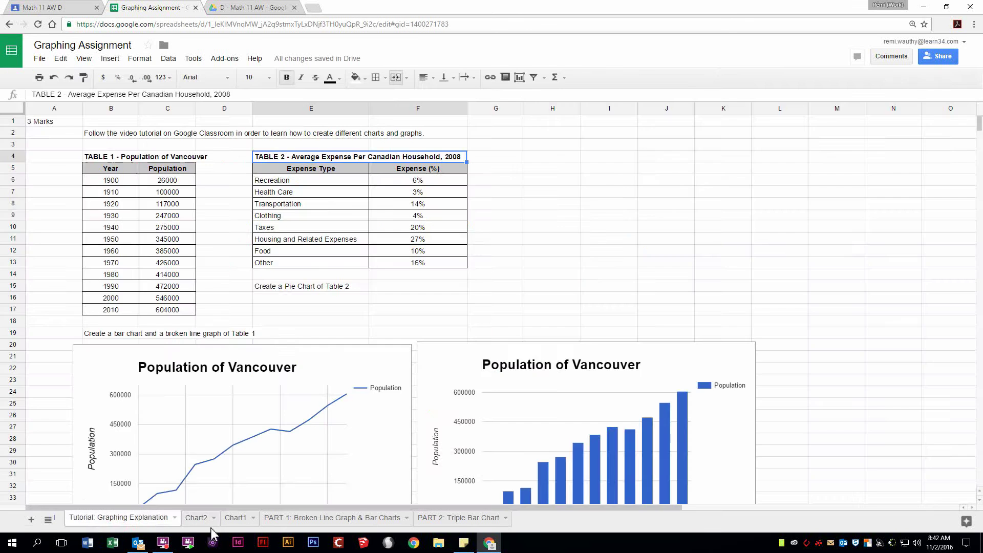
click(196, 518)
click(157, 519)
Step: Delete the Chart2 and Chart1 sheets
click(197, 518)
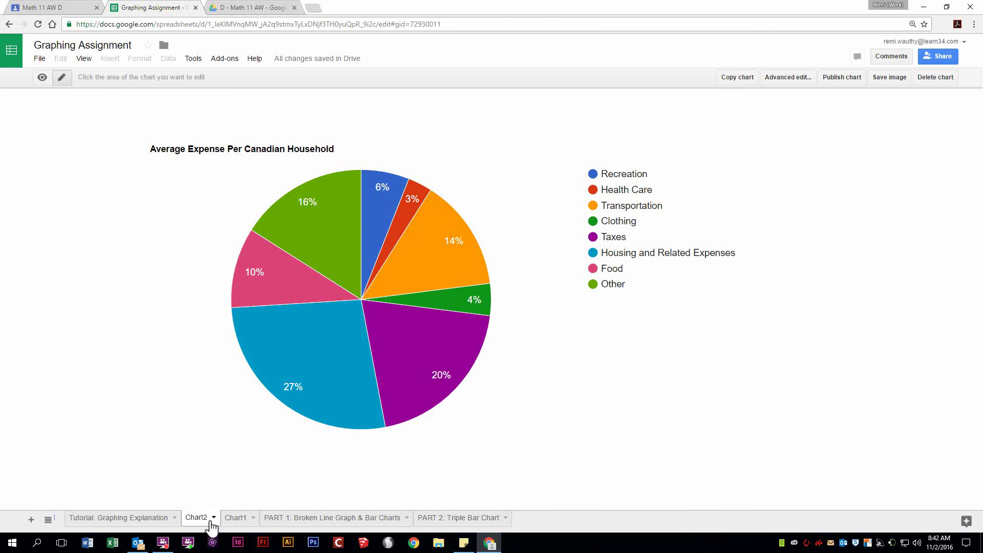
right_click(201, 520)
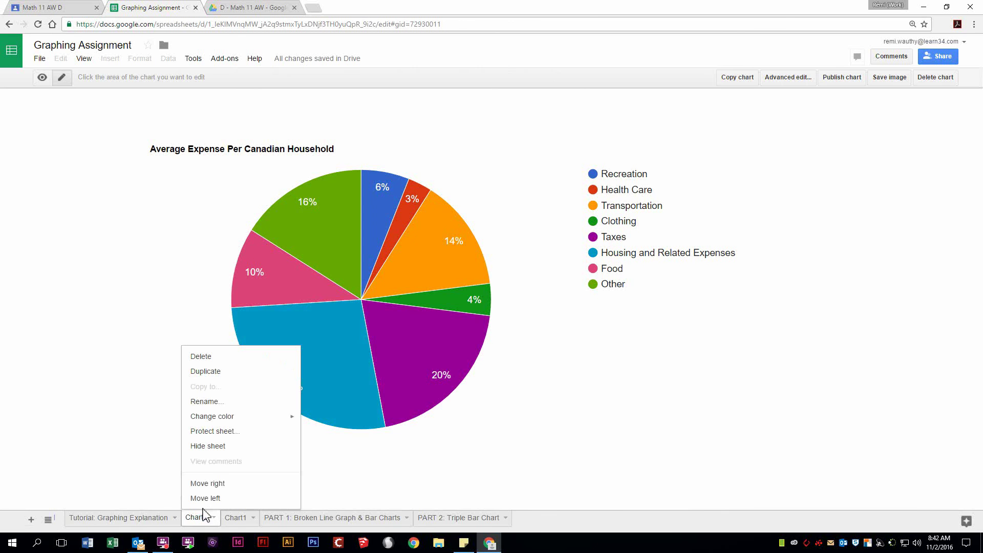
click(217, 364)
click(365, 304)
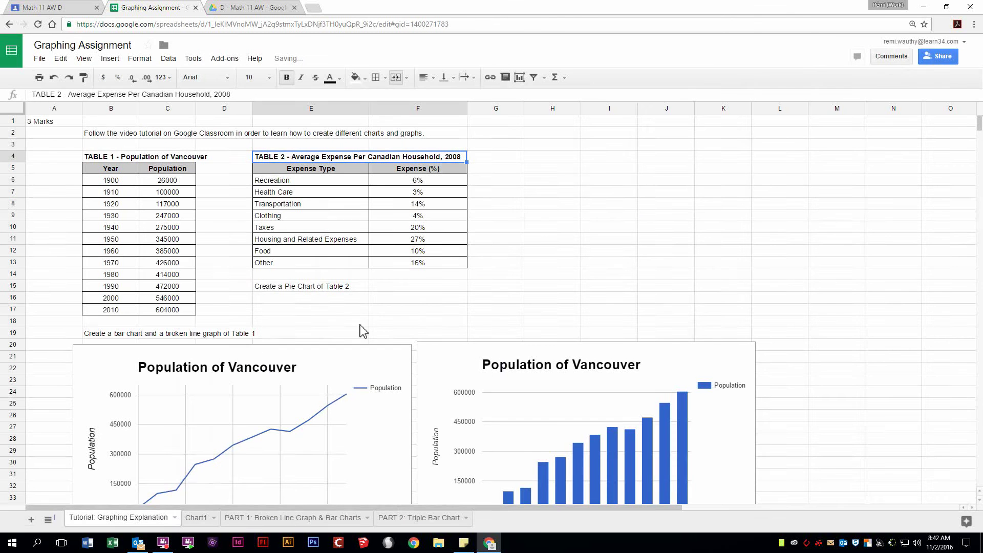
click(199, 519)
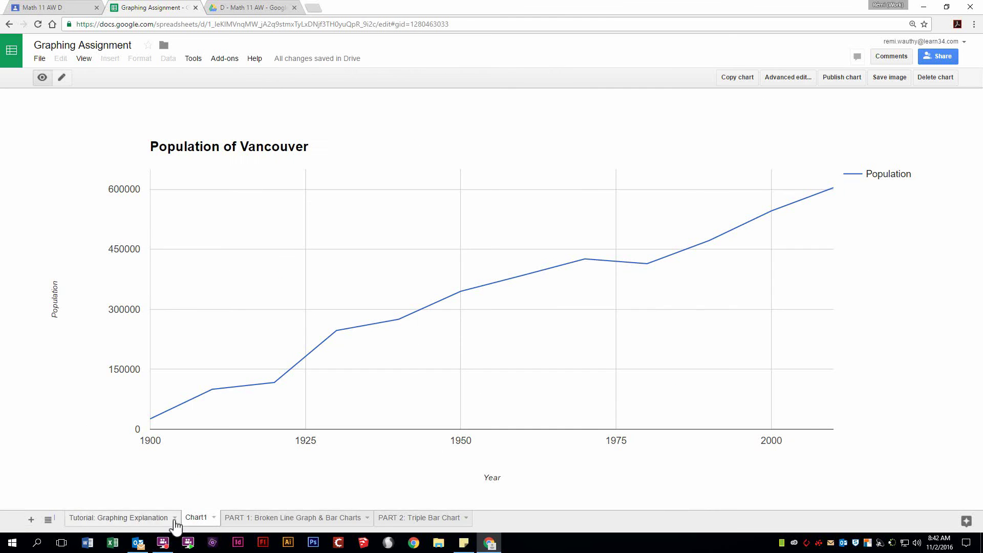
right_click(204, 521)
click(202, 356)
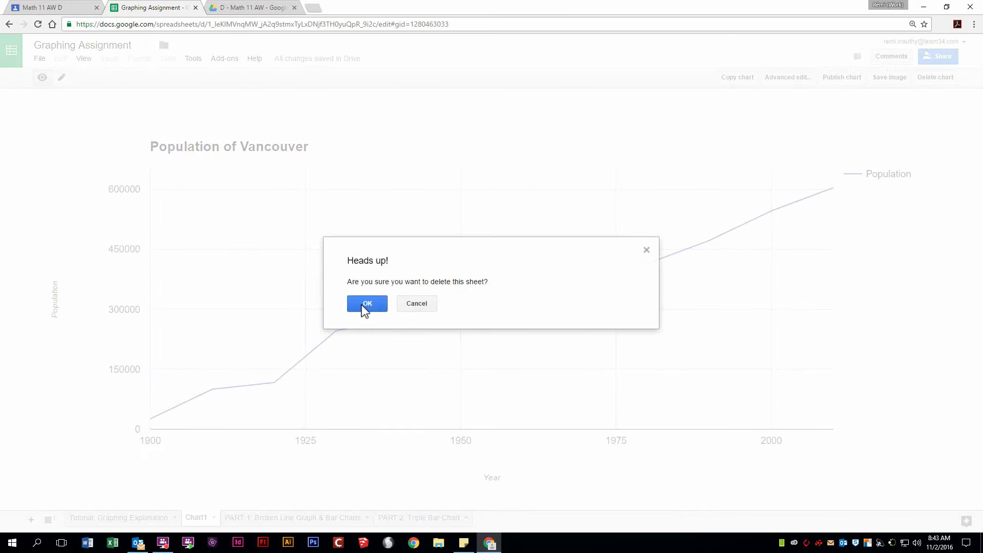
click(362, 302)
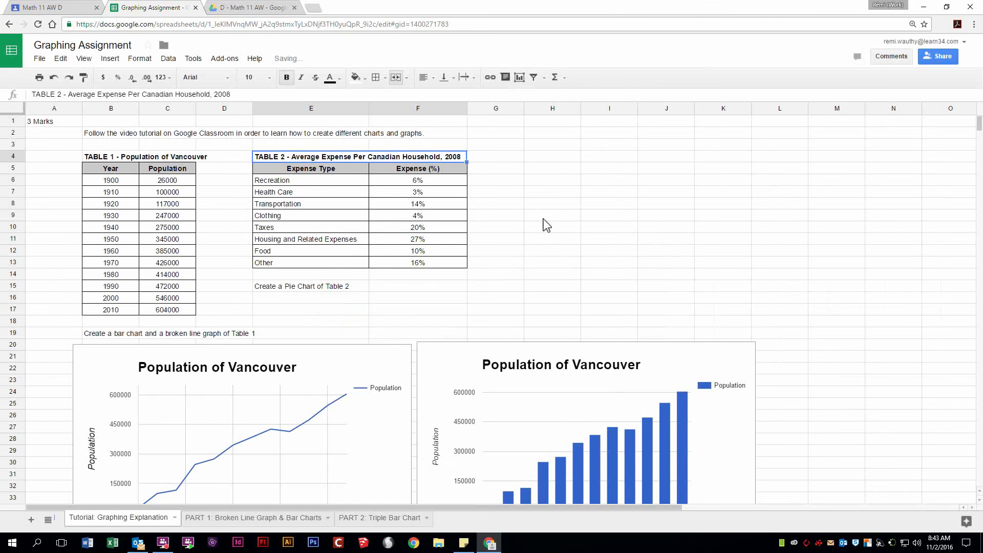
click(552, 178)
Step: Check cells E5 and E6 of Table 2, then switch to the 'PART 1: Broken Line Graph & Bar Charts' sheet
click(316, 170)
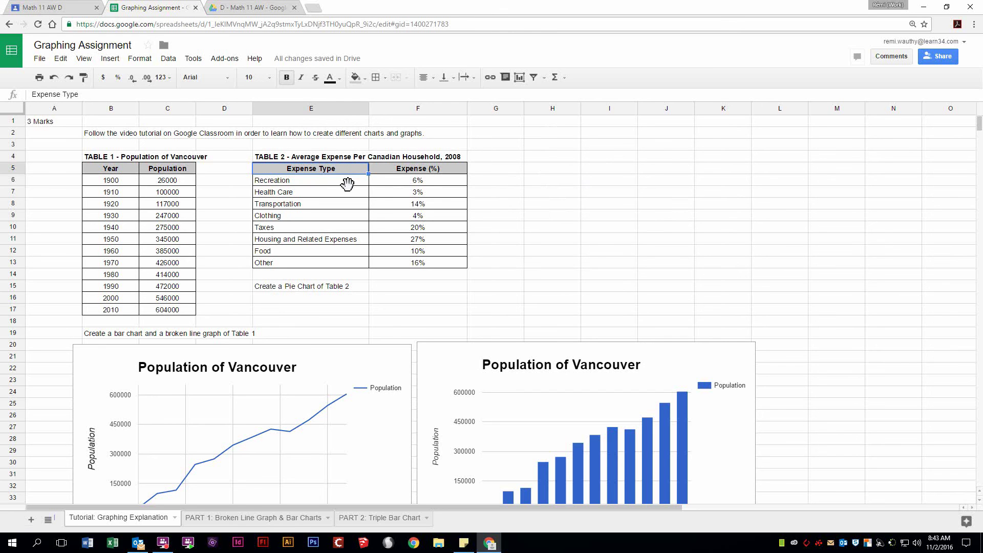
click(327, 182)
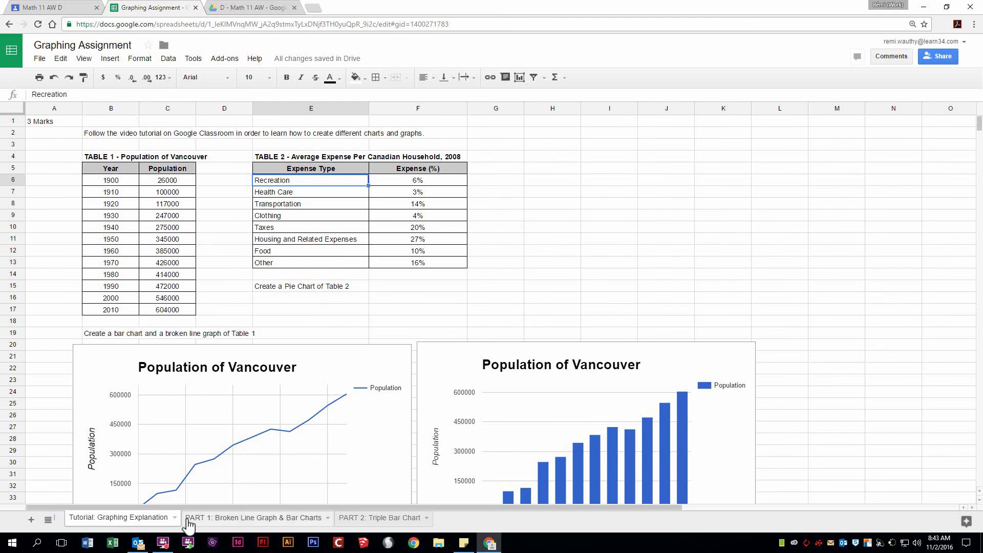
scroll(490, 239, down, 3)
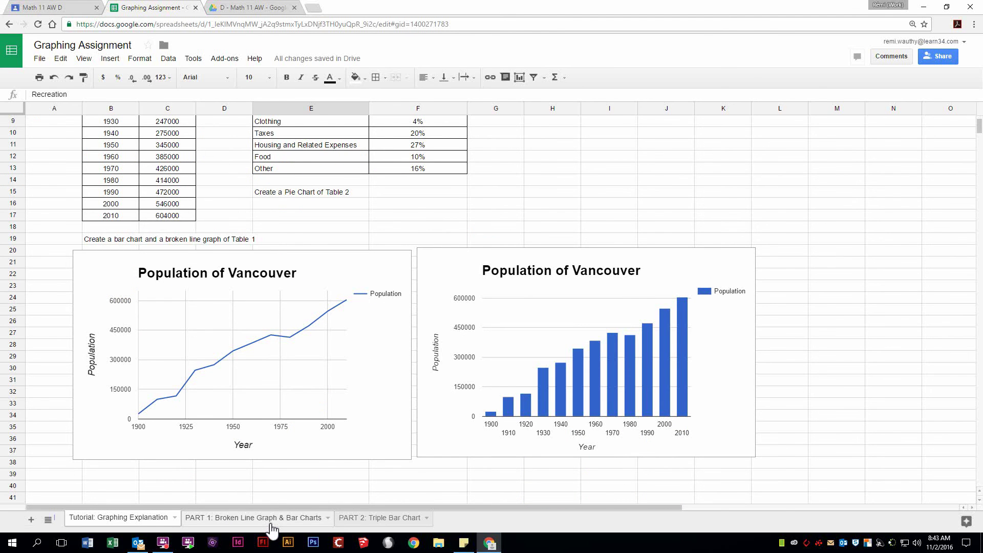
click(272, 522)
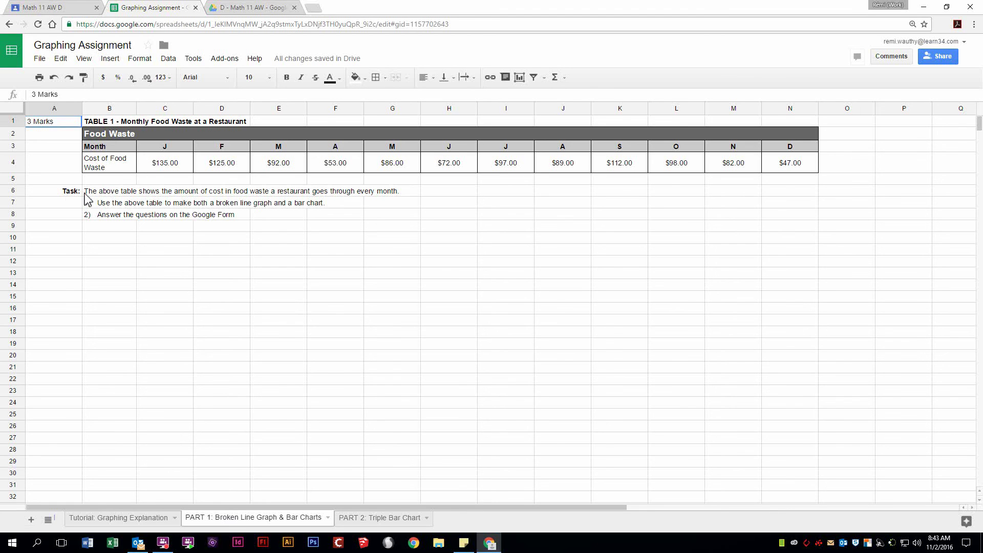
click(69, 191)
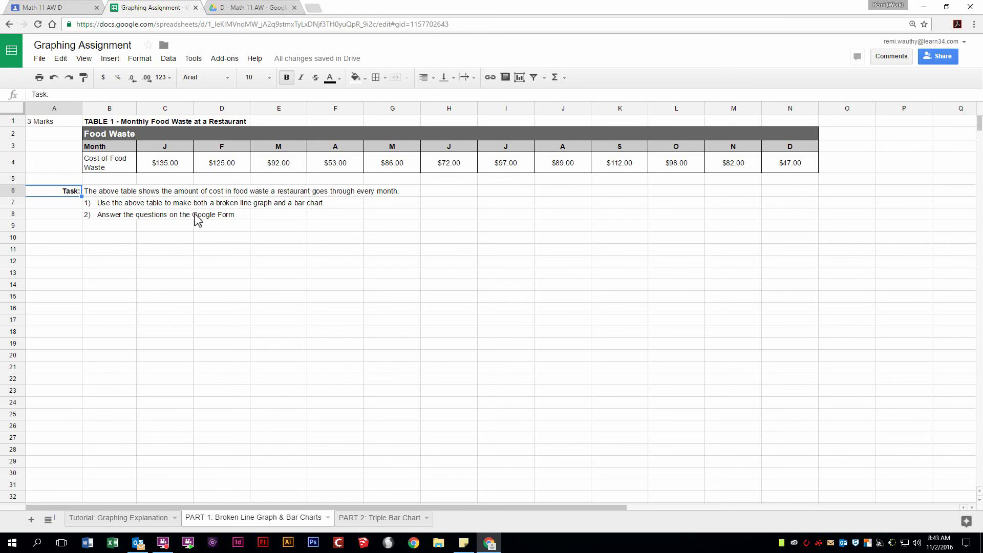
click(213, 219)
click(100, 215)
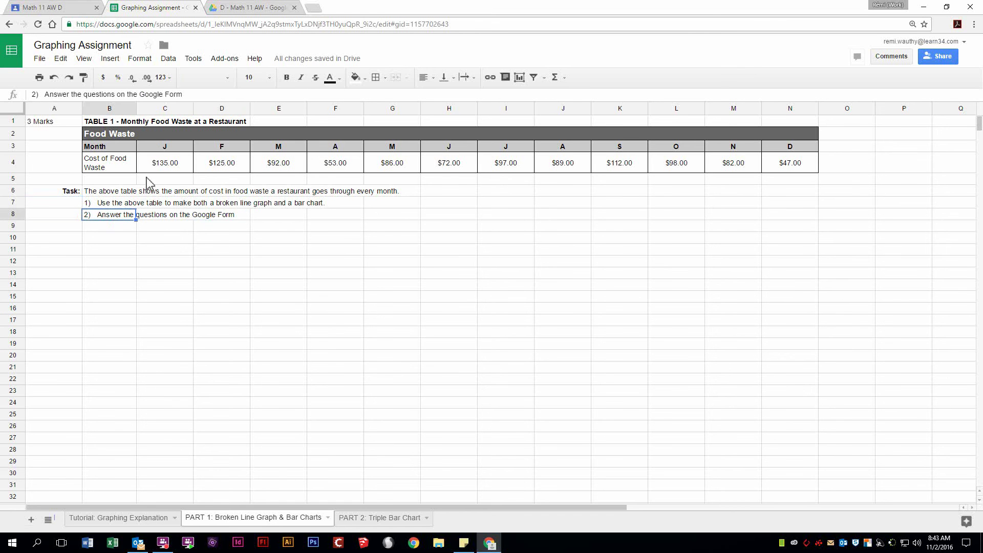
Step: From the Math 11 AW class page, open the attached 'Graphing Assignment Questions' form
click(54, 7)
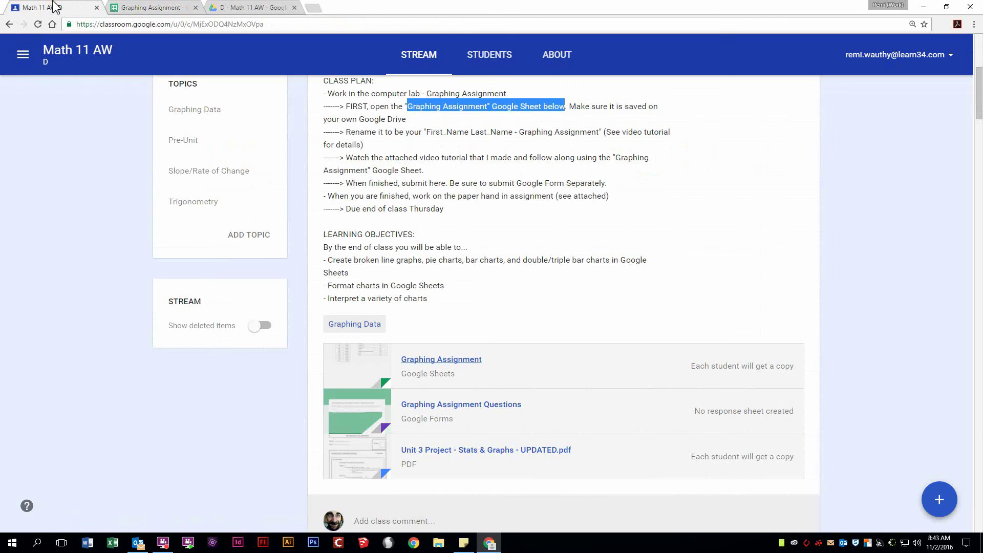
scroll(479, 168, up, 3)
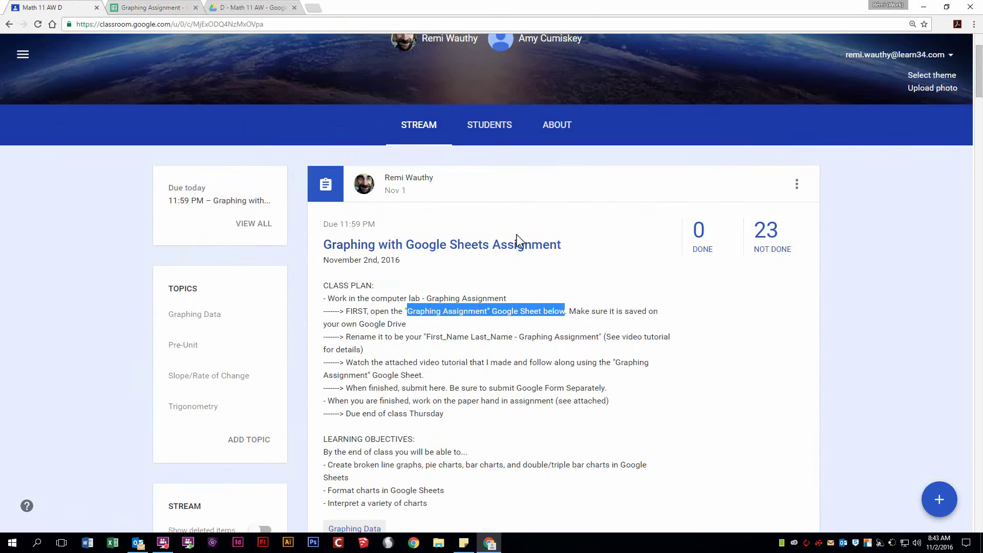
scroll(521, 241, down, 5)
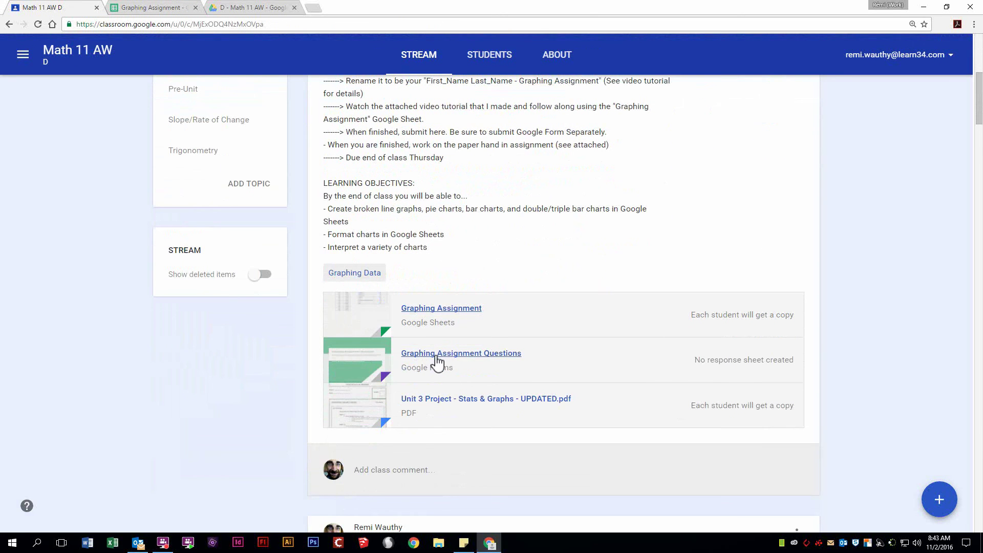
click(475, 353)
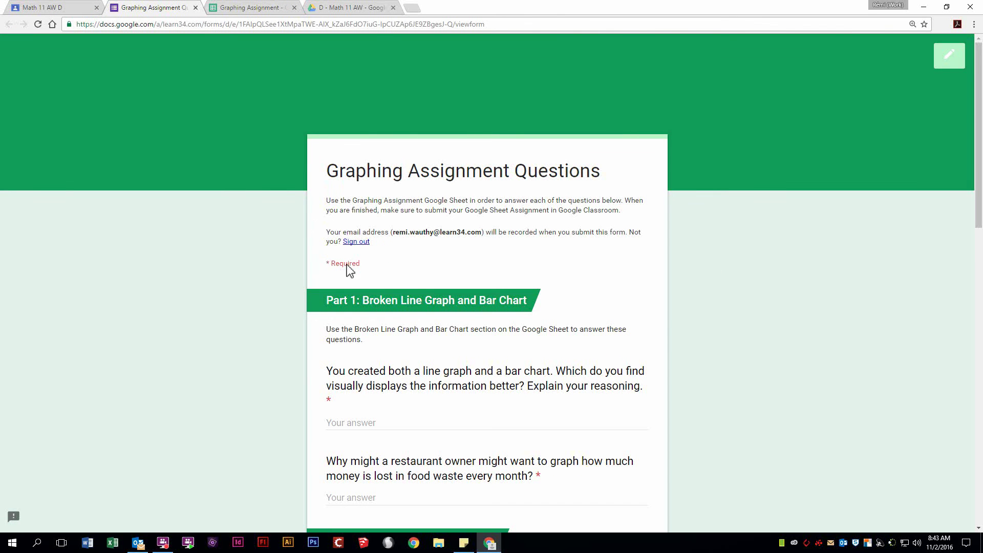
Step: Scroll through the form's Part 1 and Part 2 questions, then go back to the Graphing Assignment spreadsheet
scroll(348, 208, down, 2)
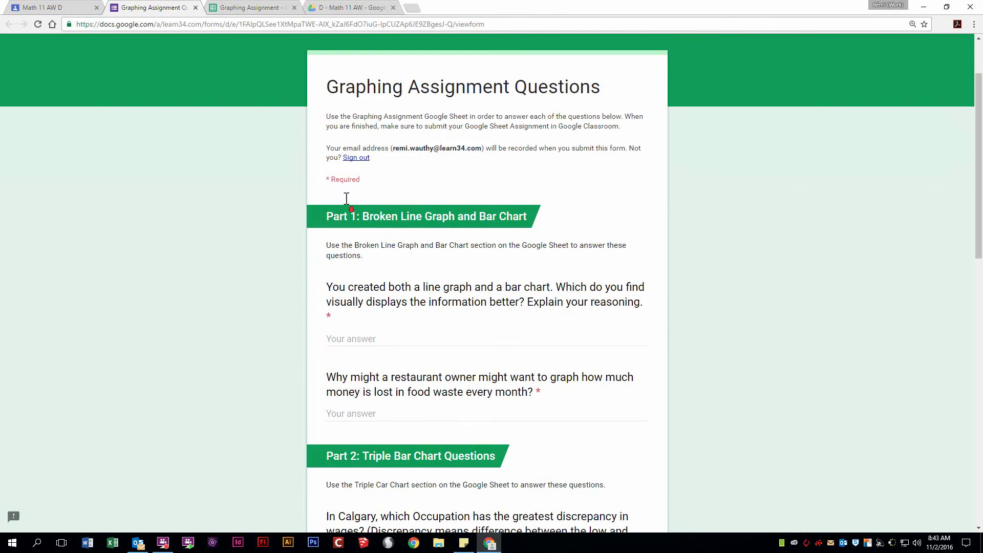
scroll(393, 110, down, 1)
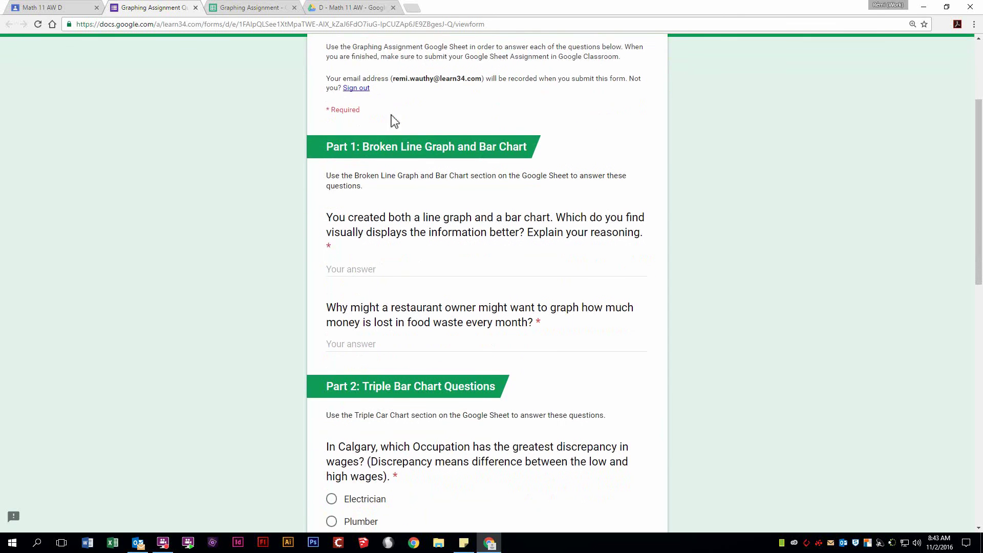
click(524, 148)
click(233, 7)
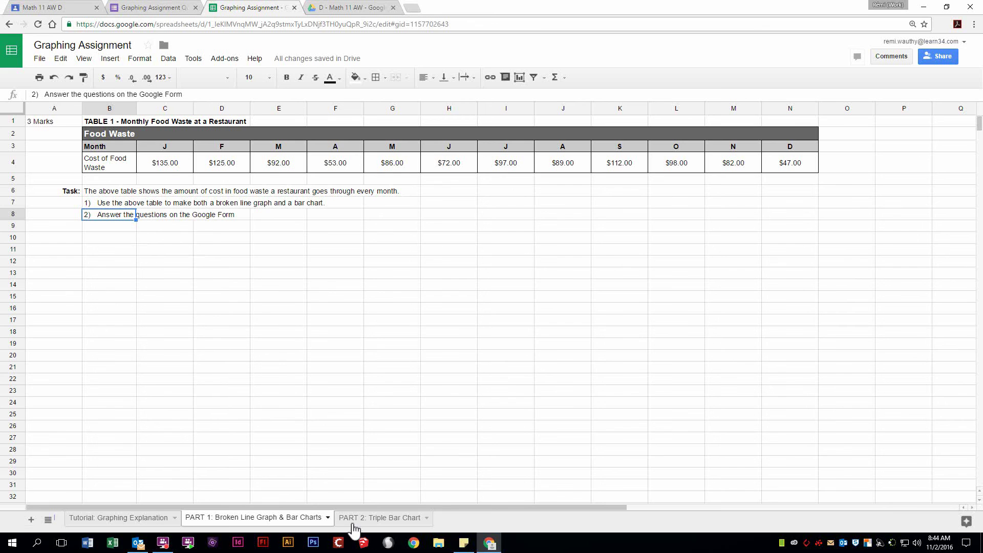
Step: View the 'PART 2: Triple Bar Chart' sheet, then switch to the Graphing Assignment Questions form
click(369, 520)
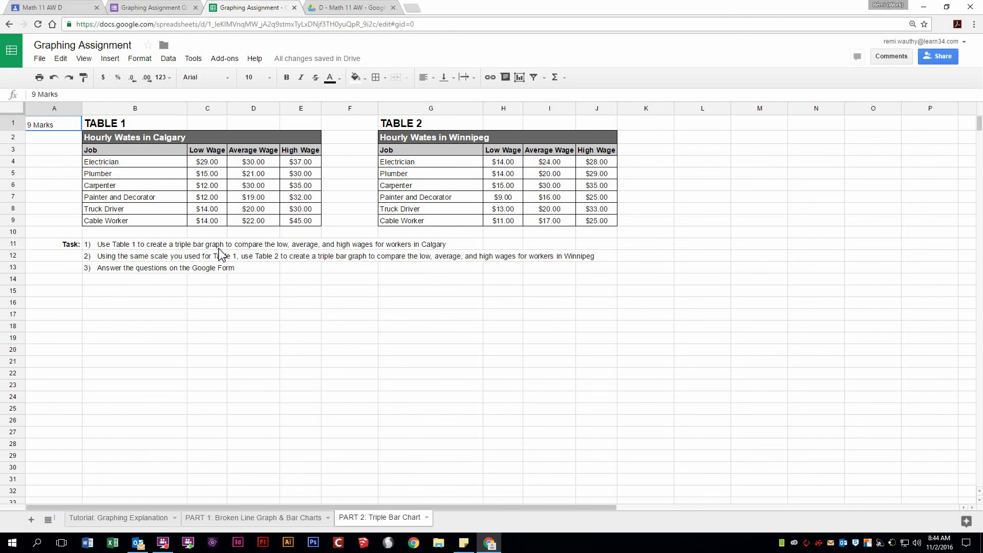
click(156, 8)
Step: Scroll through the last Part 2 wage questions, then return to the Graphing Assignment spreadsheet
scroll(418, 320, down, 3)
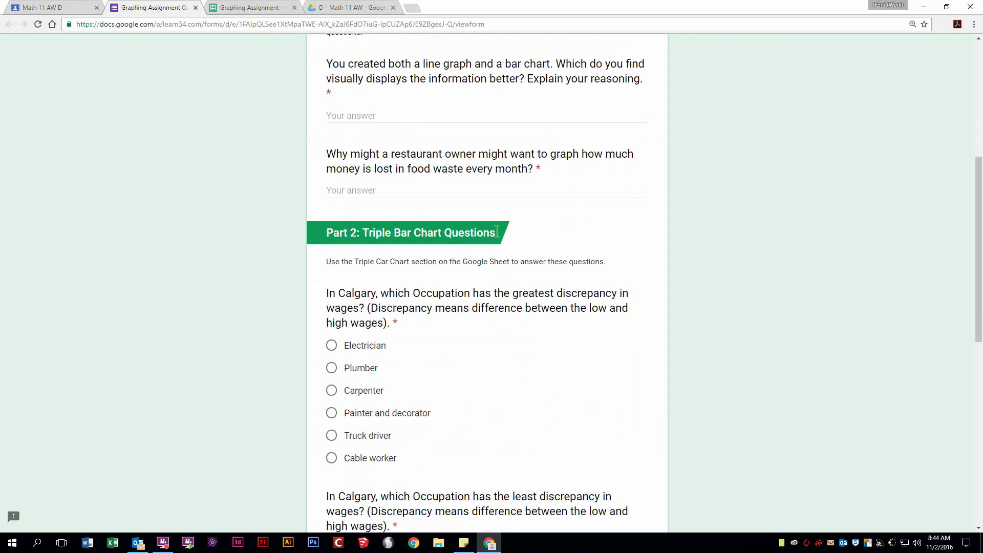
scroll(343, 248, down, 8)
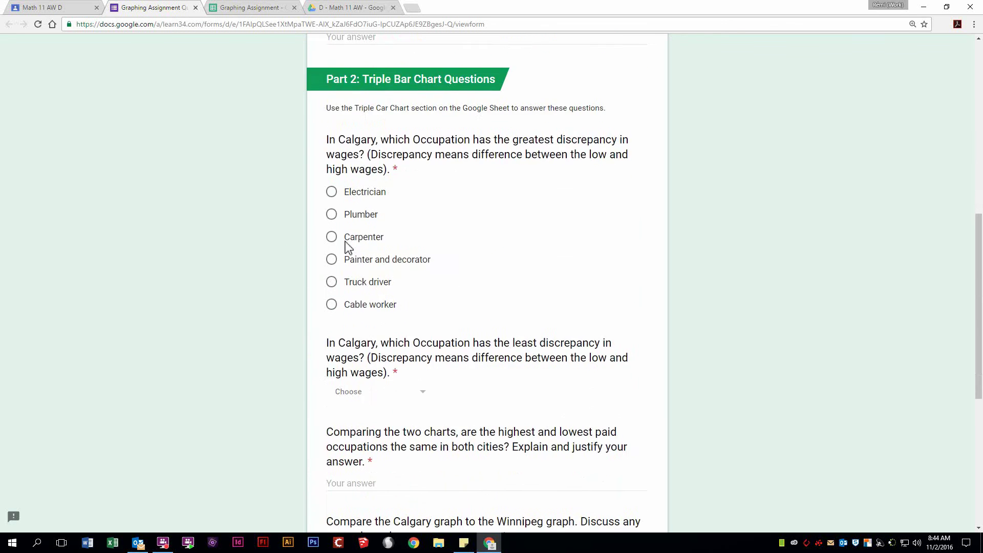
scroll(348, 264, down, 2)
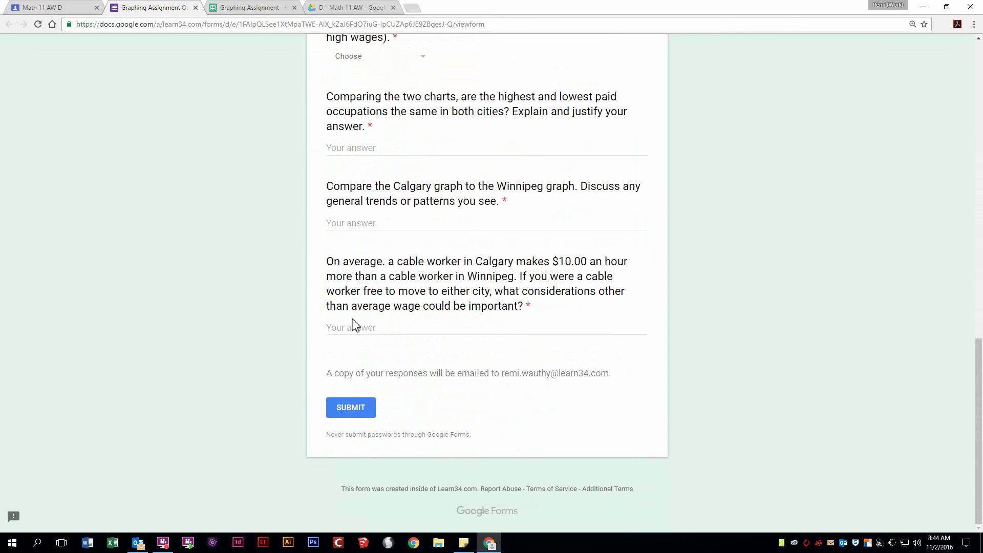
scroll(384, 175, up, 2)
scroll(394, 245, down, 2)
click(240, 7)
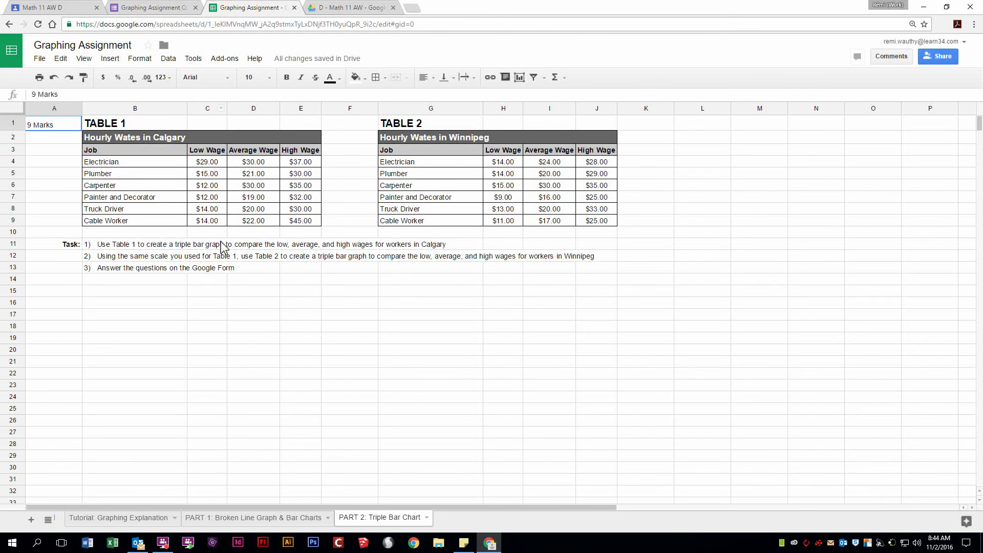
Step: Reread the Math 11 AW D class plan's rename instruction, then return to the spreadsheet
click(75, 7)
scroll(653, 300, up, 4)
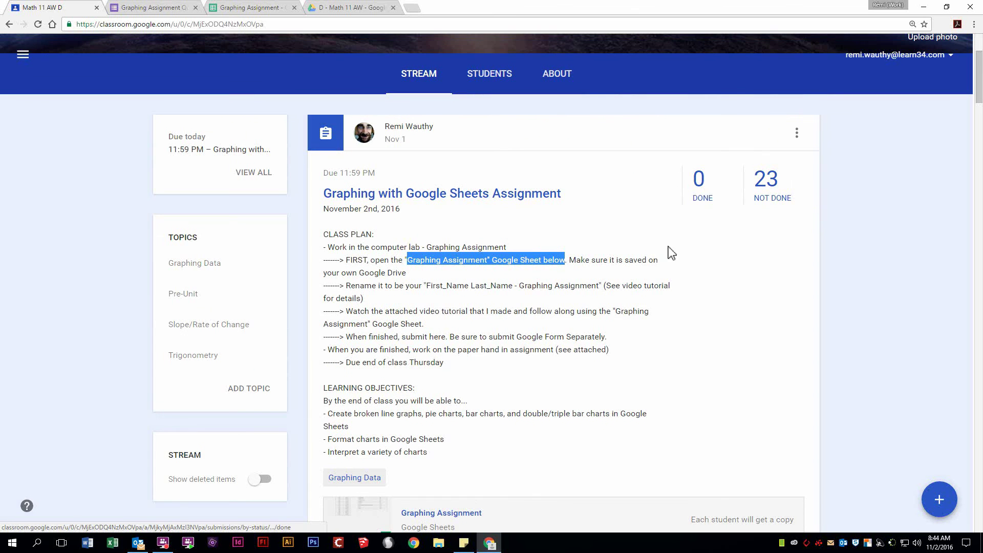
scroll(713, 266, down, 1)
scroll(713, 269, down, 3)
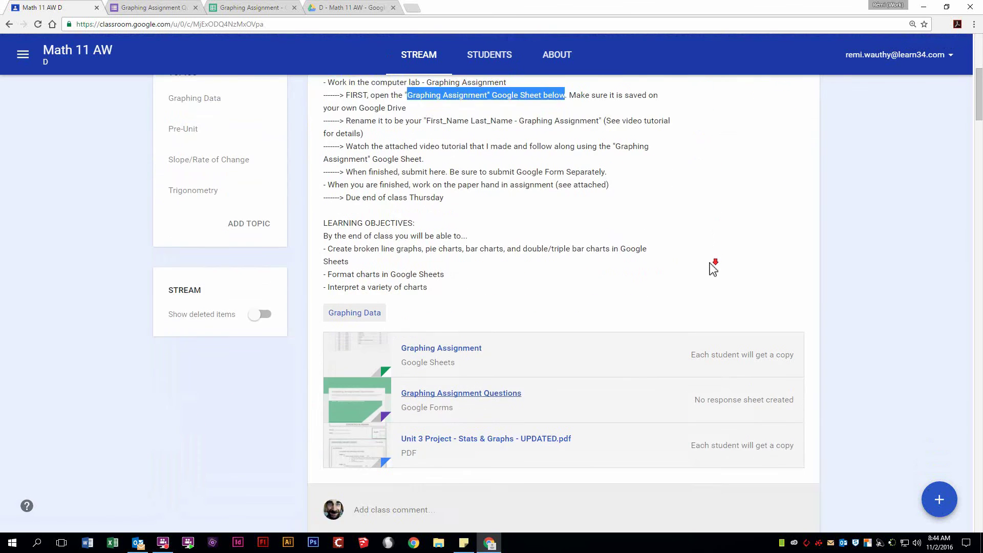
scroll(713, 259, up, 1)
scroll(713, 259, up, 1)
scroll(716, 246, down, 1)
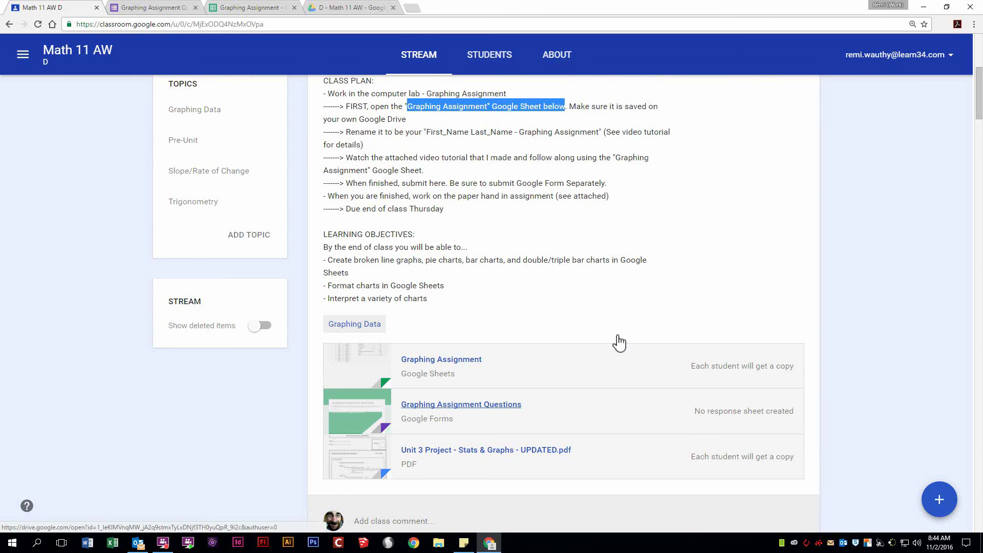
click(247, 9)
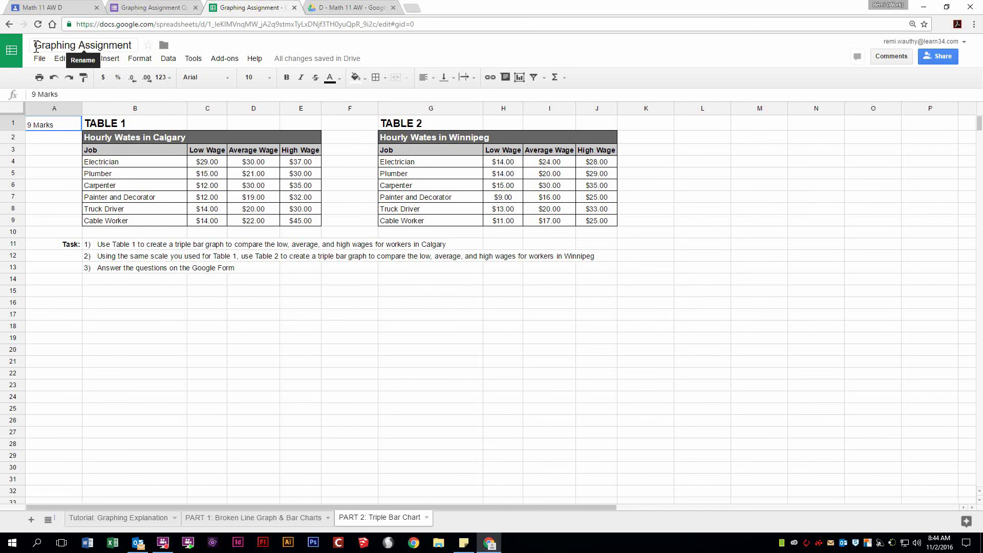
Step: Retitle the spreadsheet as the student's full name followed by ' - Graphing Assignment'
click(73, 31)
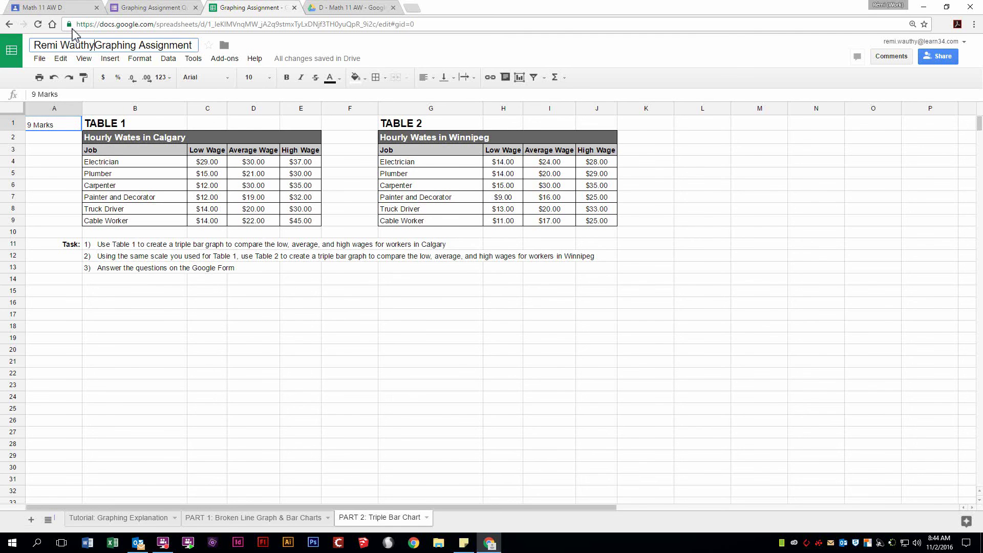
text( -)
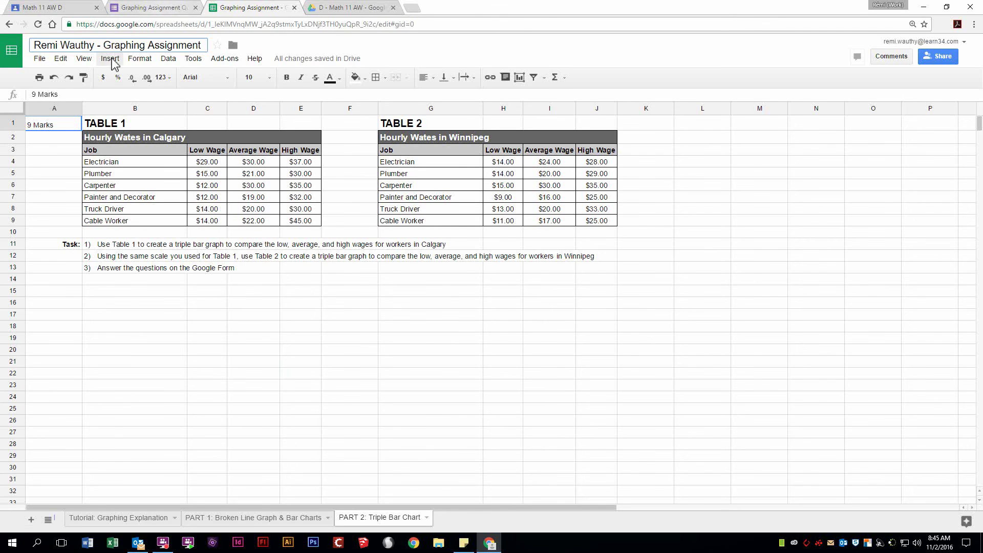
click(151, 9)
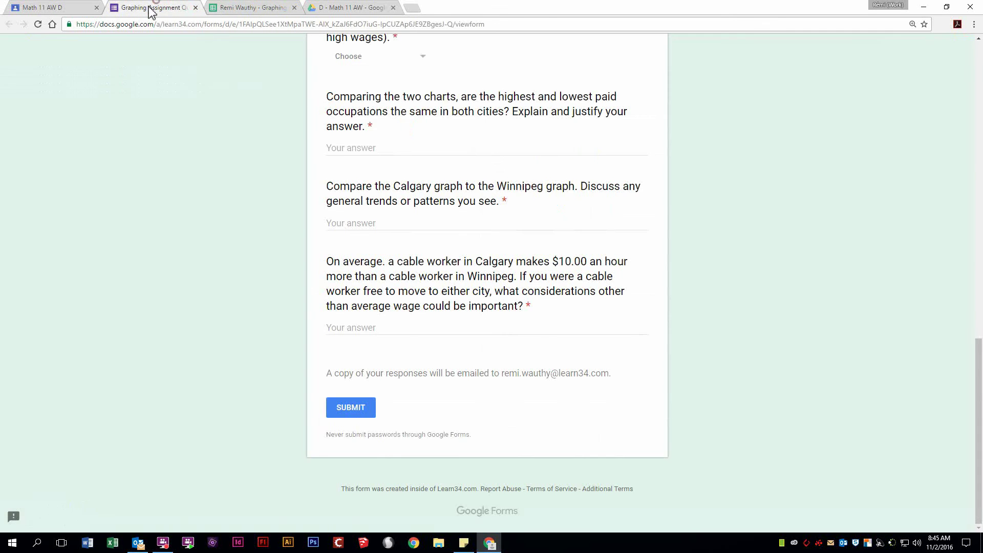
Step: In the Math 11 AW D post, highlight the double/triple bar objective and review the attachments
click(41, 7)
click(459, 297)
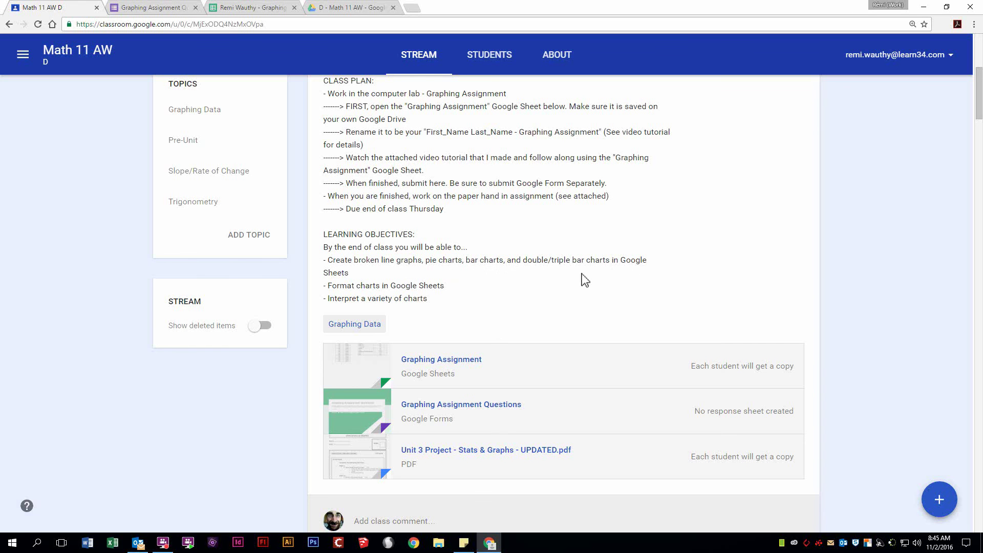
drag(523, 261, 586, 263)
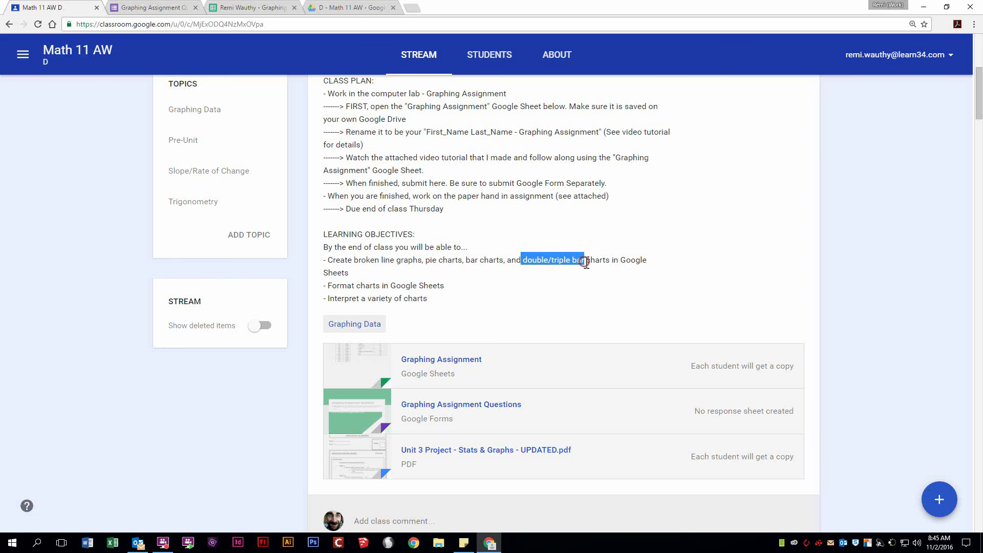
click(327, 287)
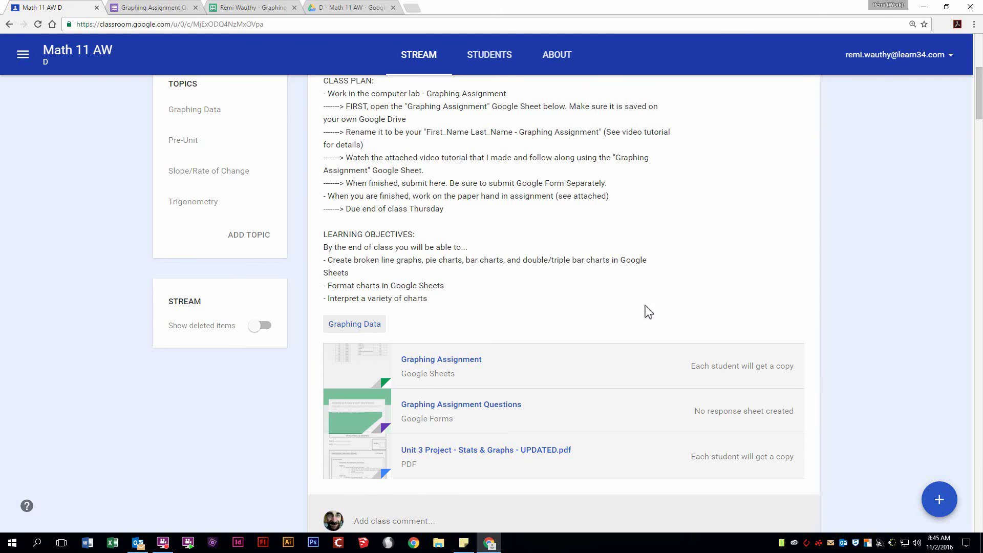
scroll(680, 333, up, 2)
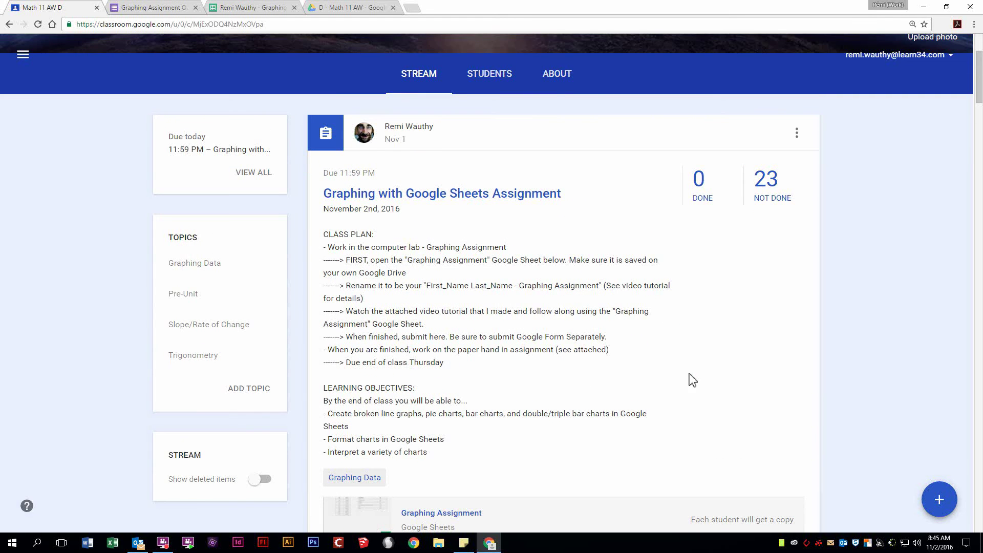
scroll(686, 377, down, 4)
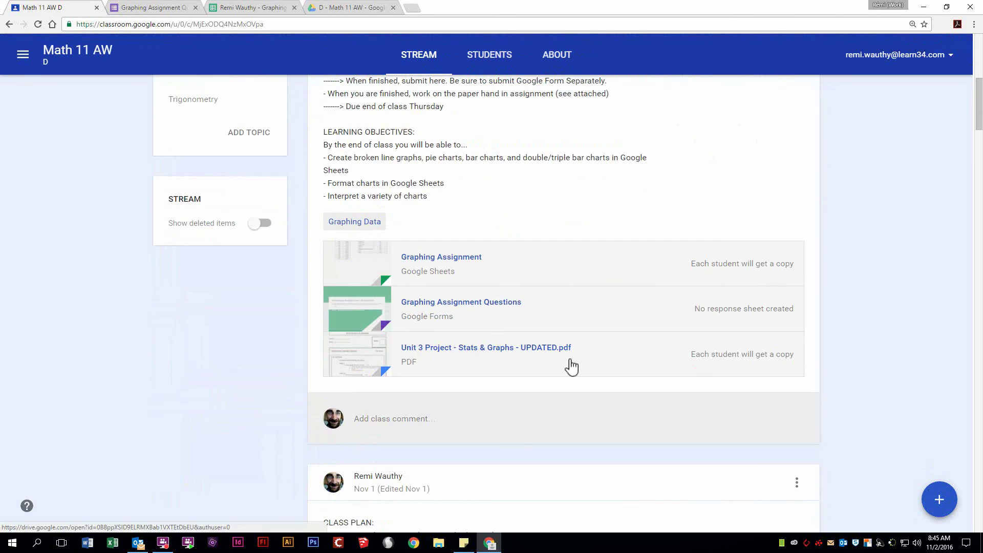
click(485, 349)
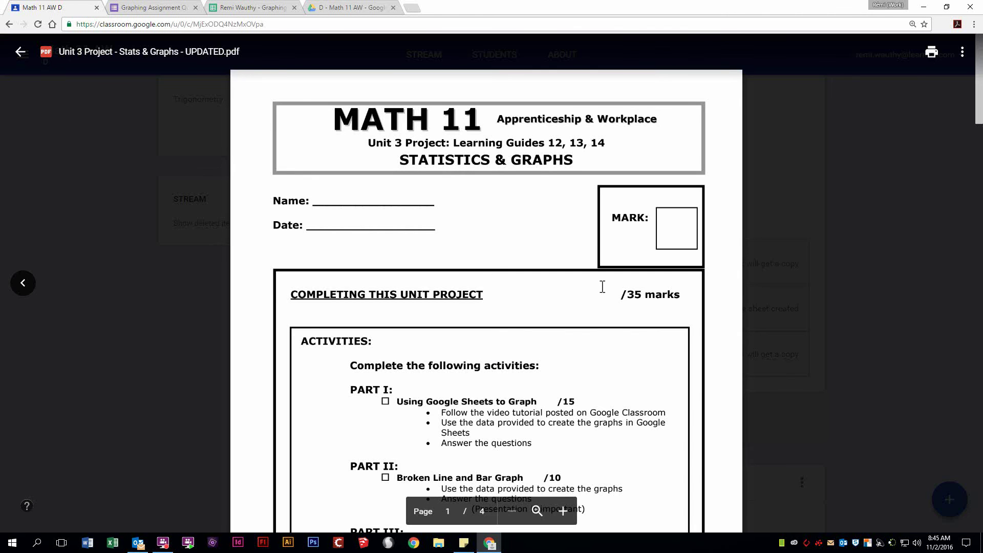
scroll(604, 292, down, 10)
scroll(610, 307, up, 10)
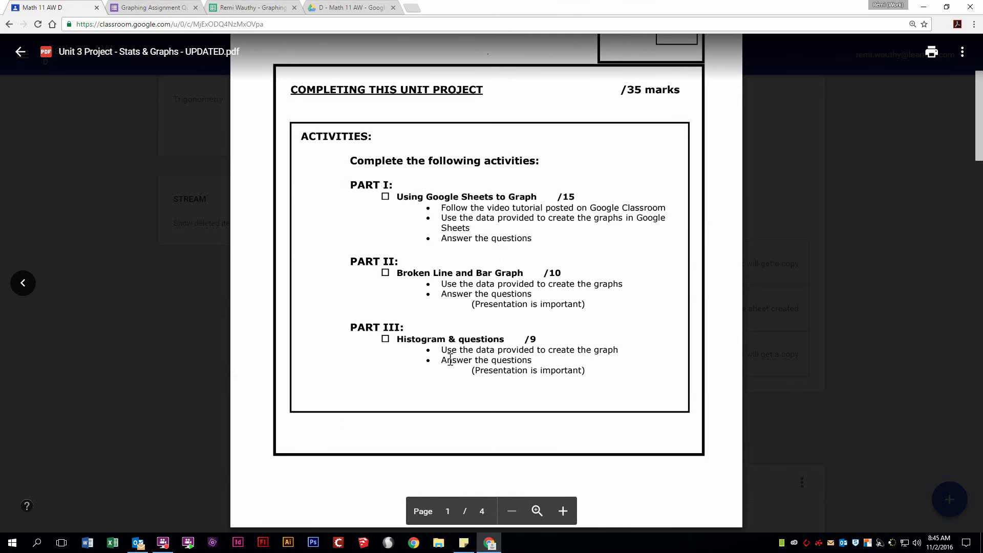
scroll(527, 410, down, 5)
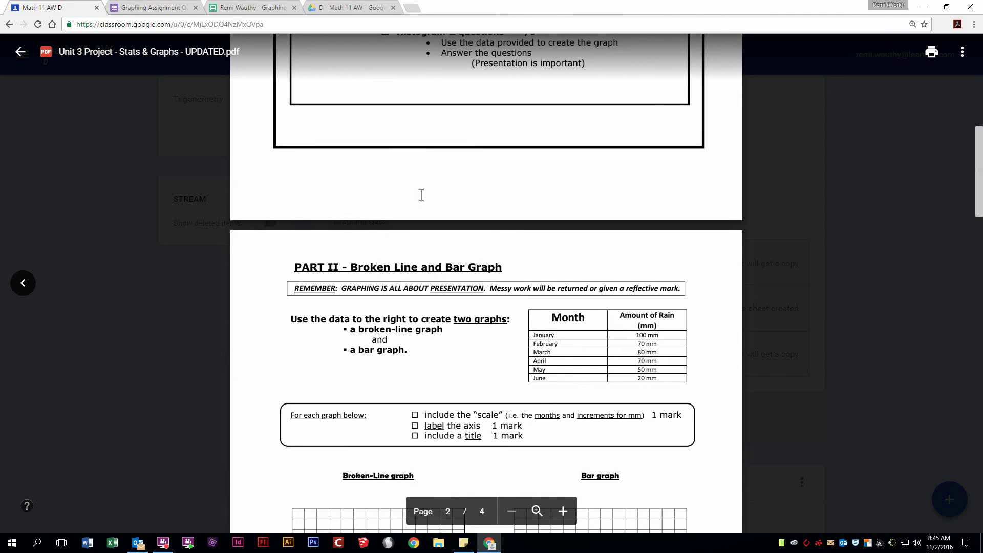
click(118, 303)
scroll(559, 237, up, 4)
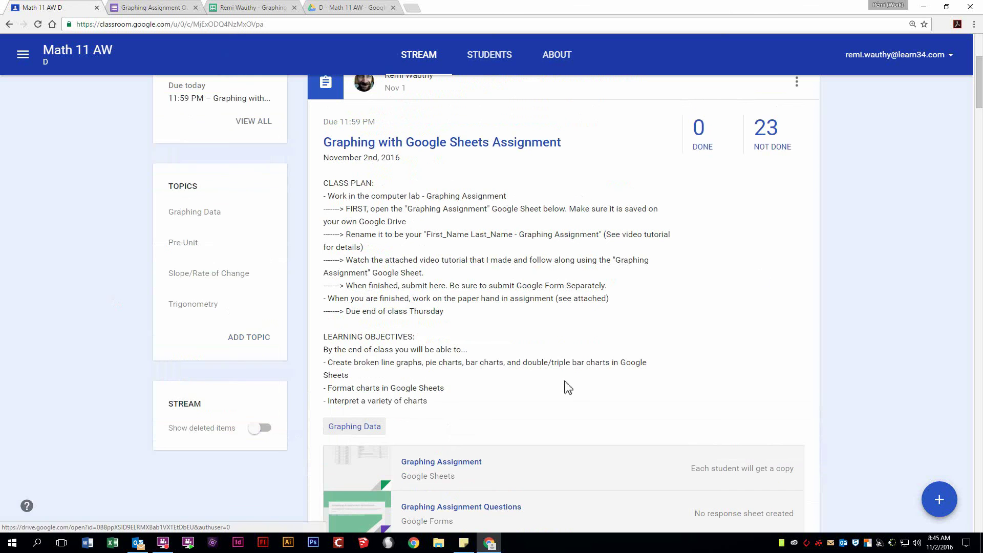